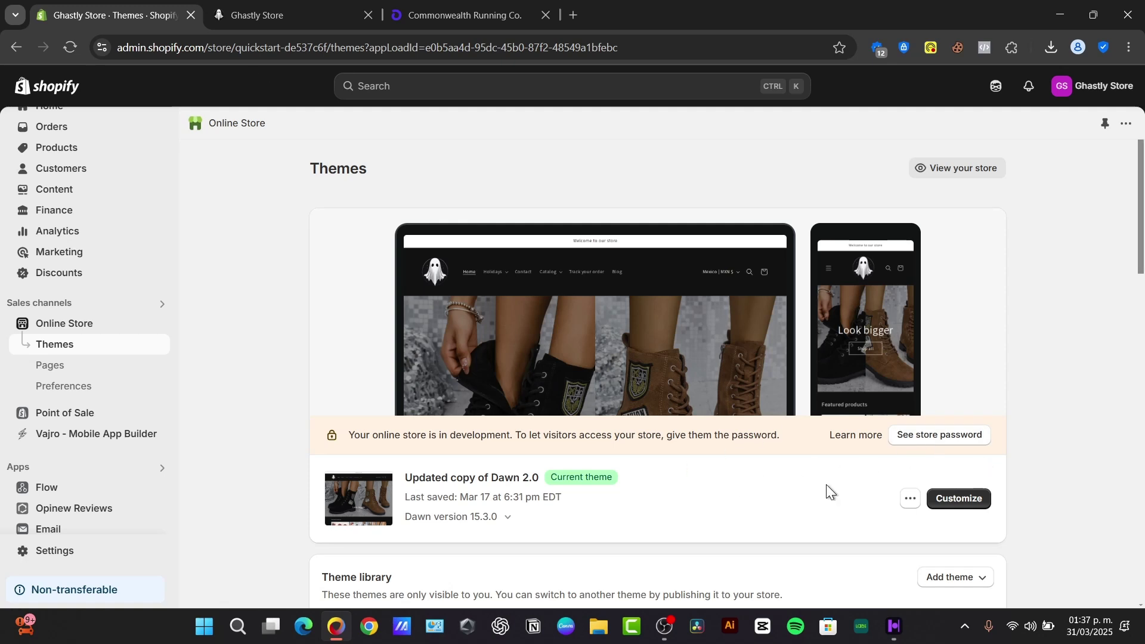
- Open the current theme's action menu on the Themes page, then dismiss it
left_click(906, 507)
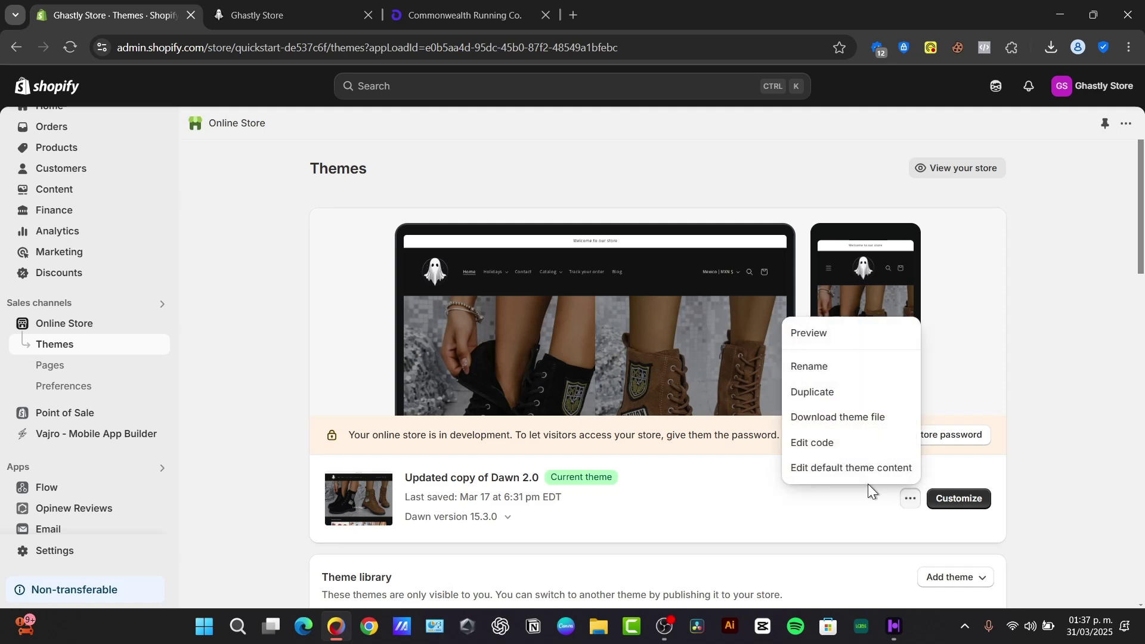
left_click(656, 501)
- Open Updated copy of Dawn 2.0 in the theme editor and browse the home page's section picker
left_click(944, 490)
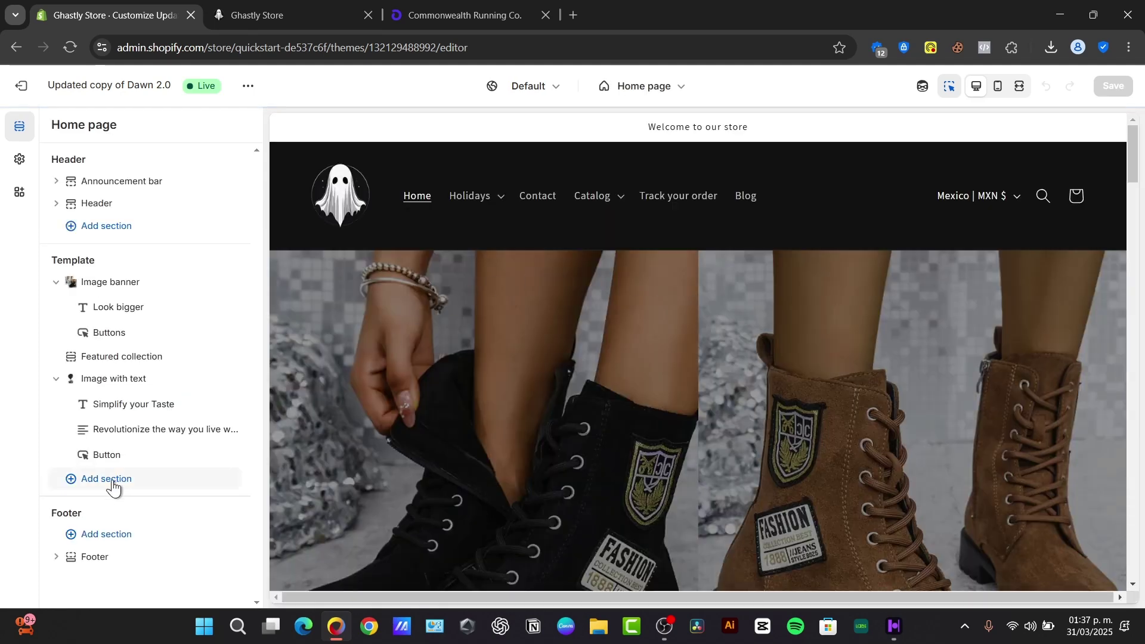
left_click(113, 482)
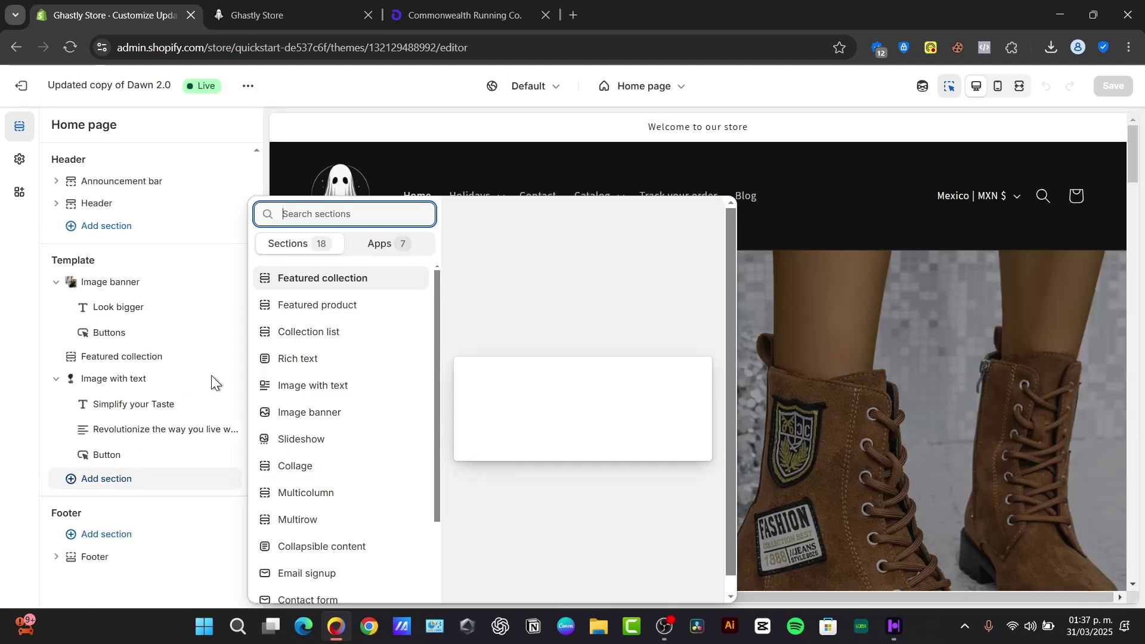
scroll(365, 409, "down", 3)
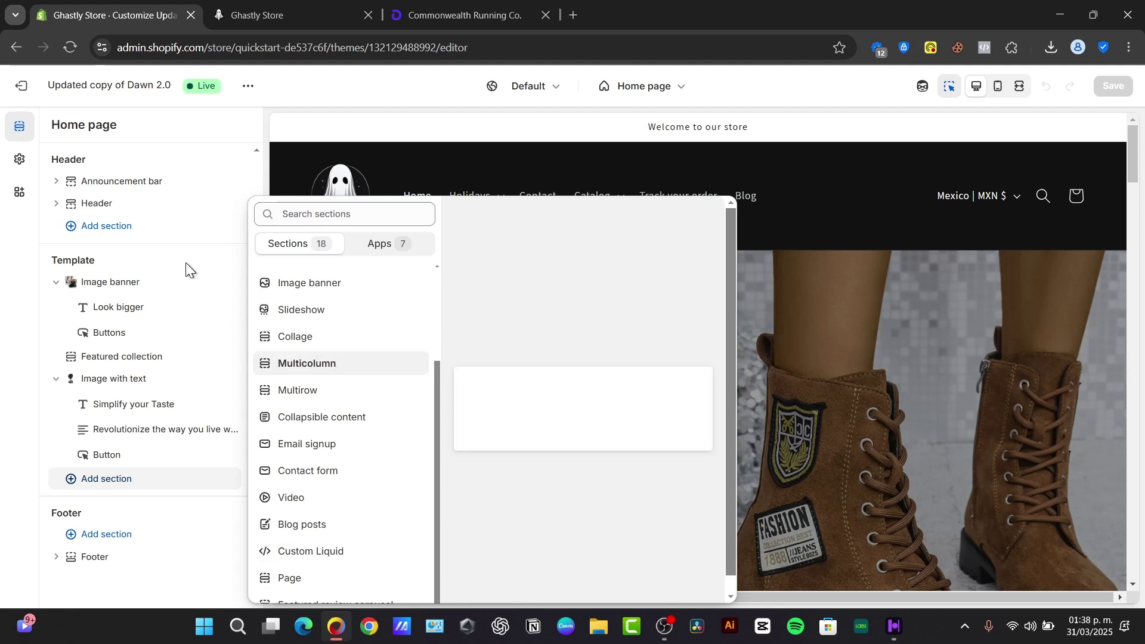
left_click(146, 479)
left_click(141, 478)
scroll(370, 352, "up", 3)
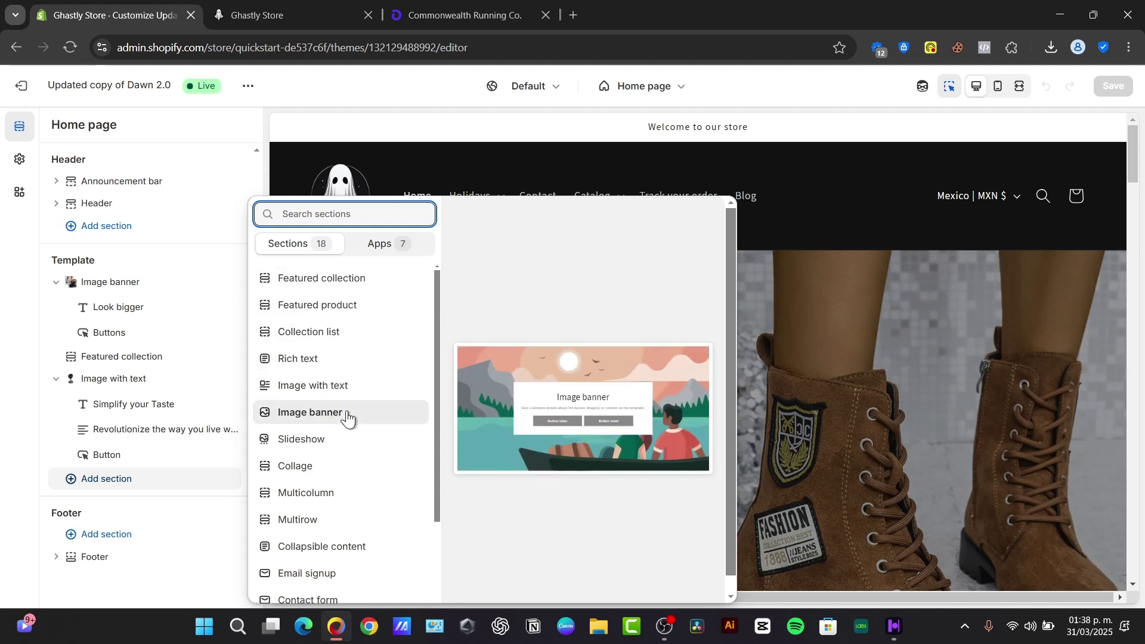
scroll(370, 447, "down", 3)
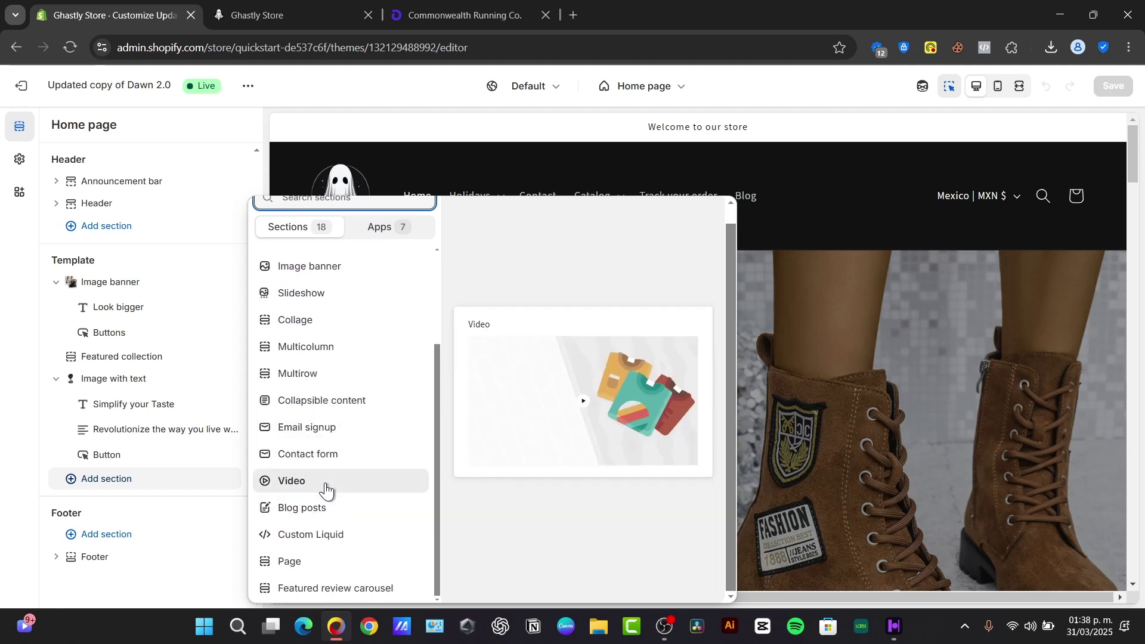
scroll(310, 486, "up", 3)
scroll(358, 417, "down", 3)
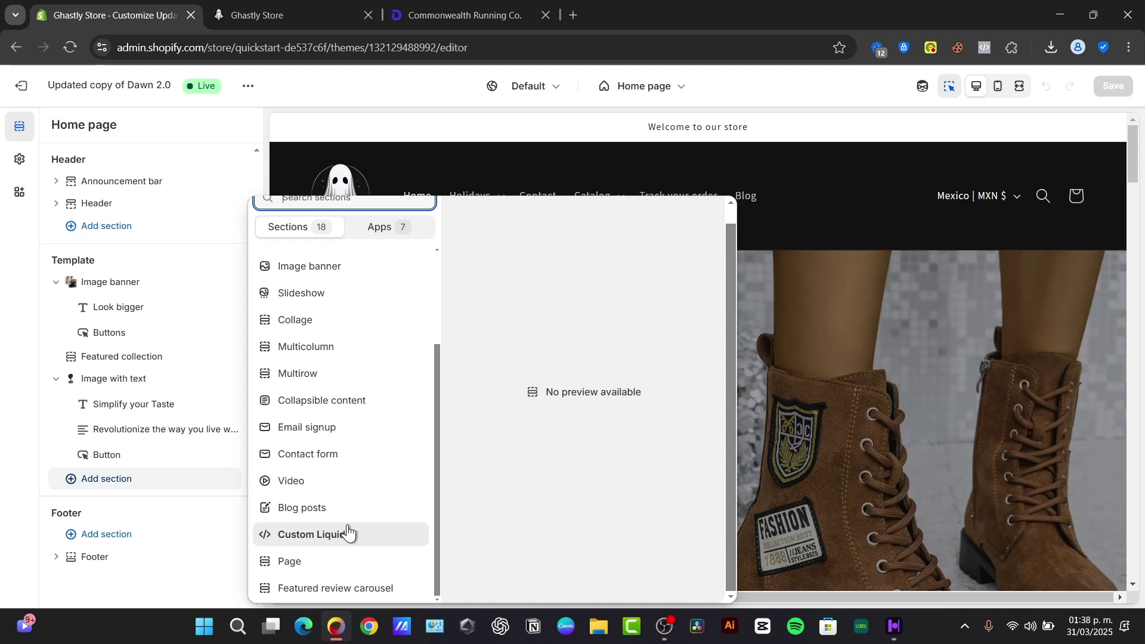
- Add an empty Custom Liquid section, view its Liquid code and Custom CSS fields, and open a new tab
left_click(348, 533)
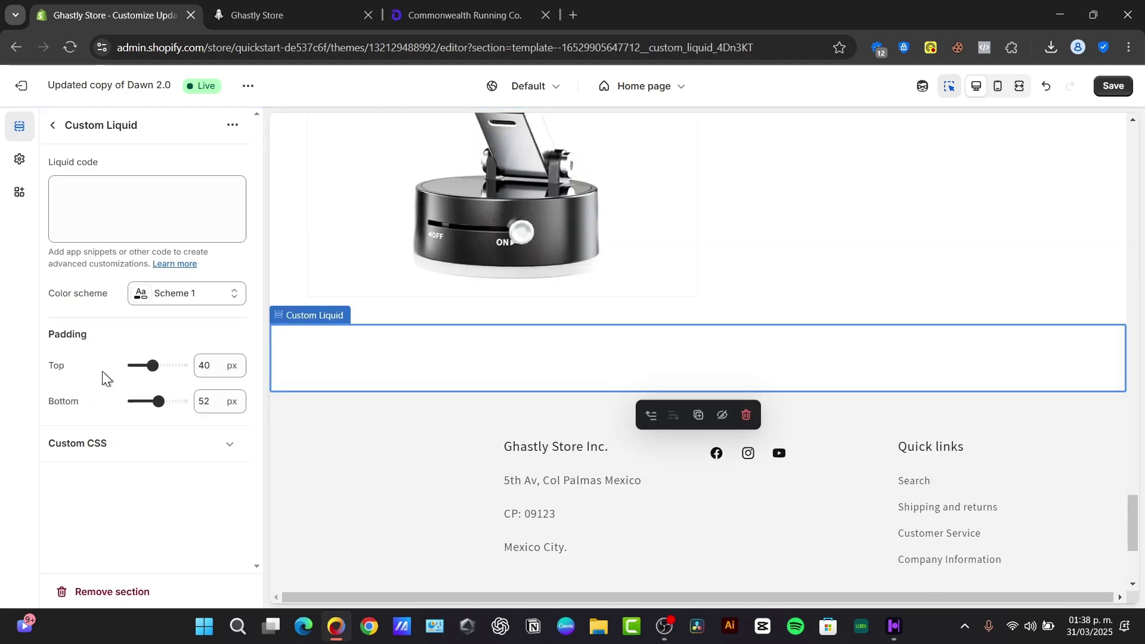
left_click(76, 199)
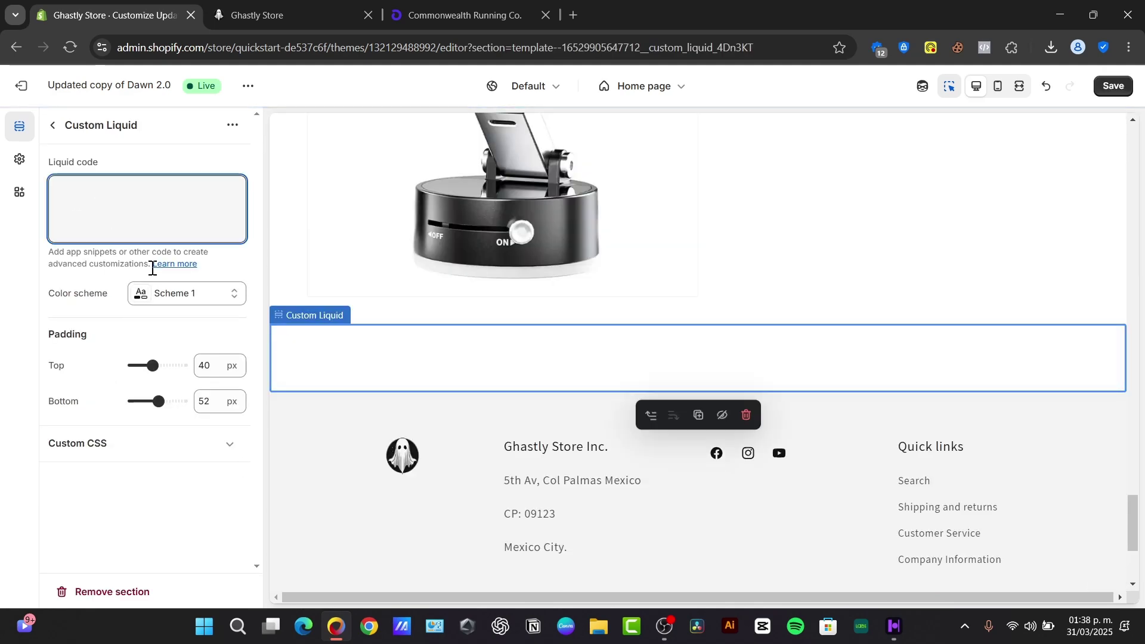
left_click(205, 452)
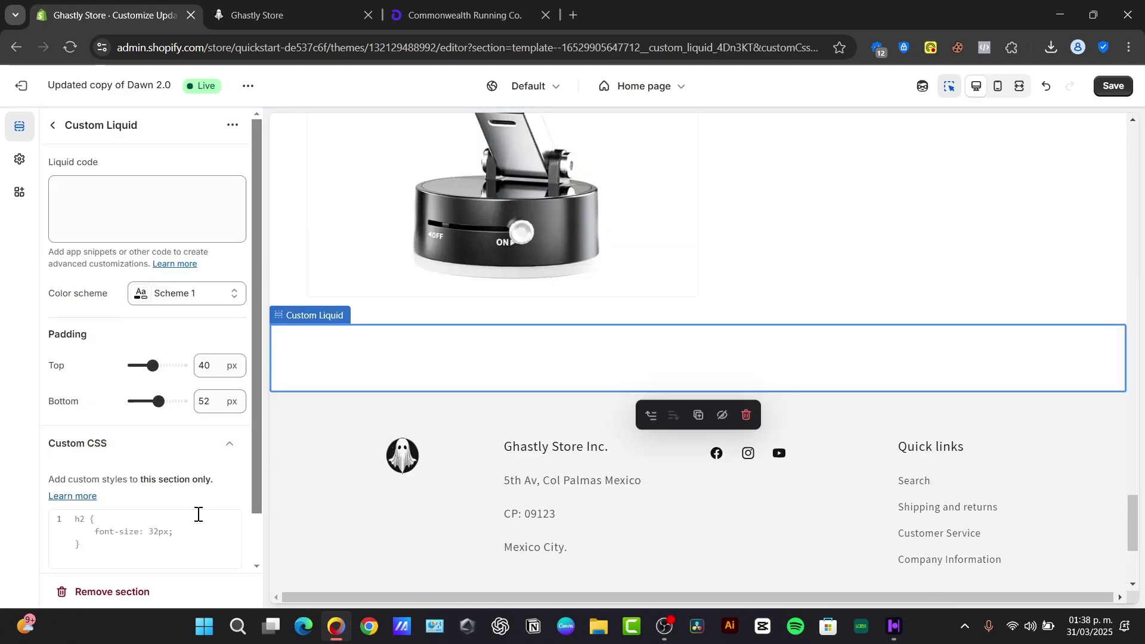
scroll(197, 513, "down", 1)
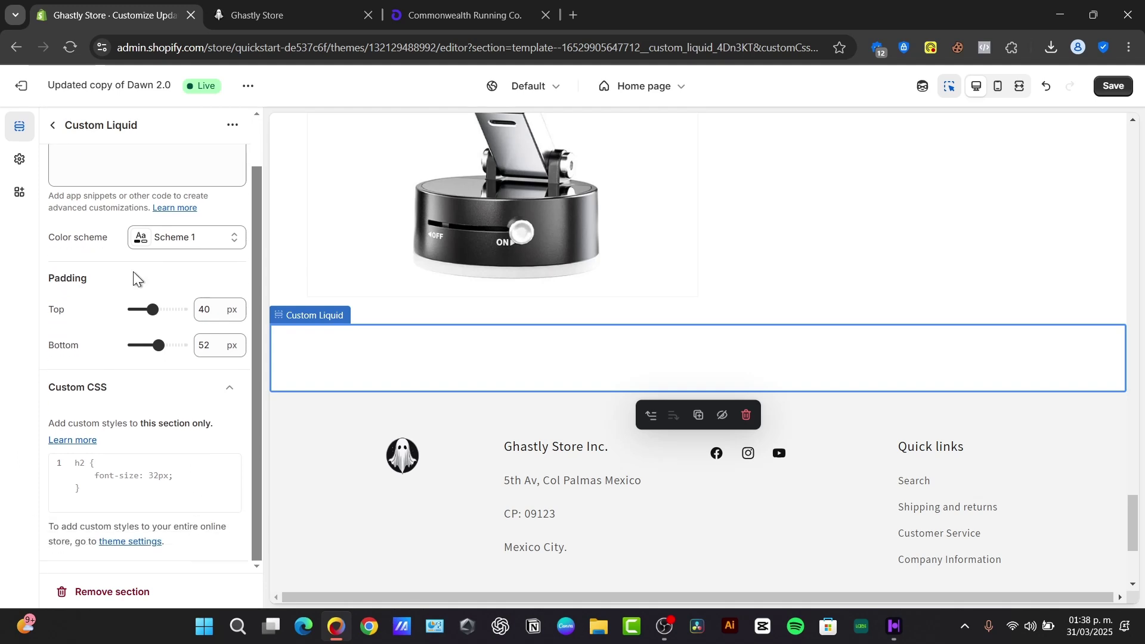
left_click(573, 15)
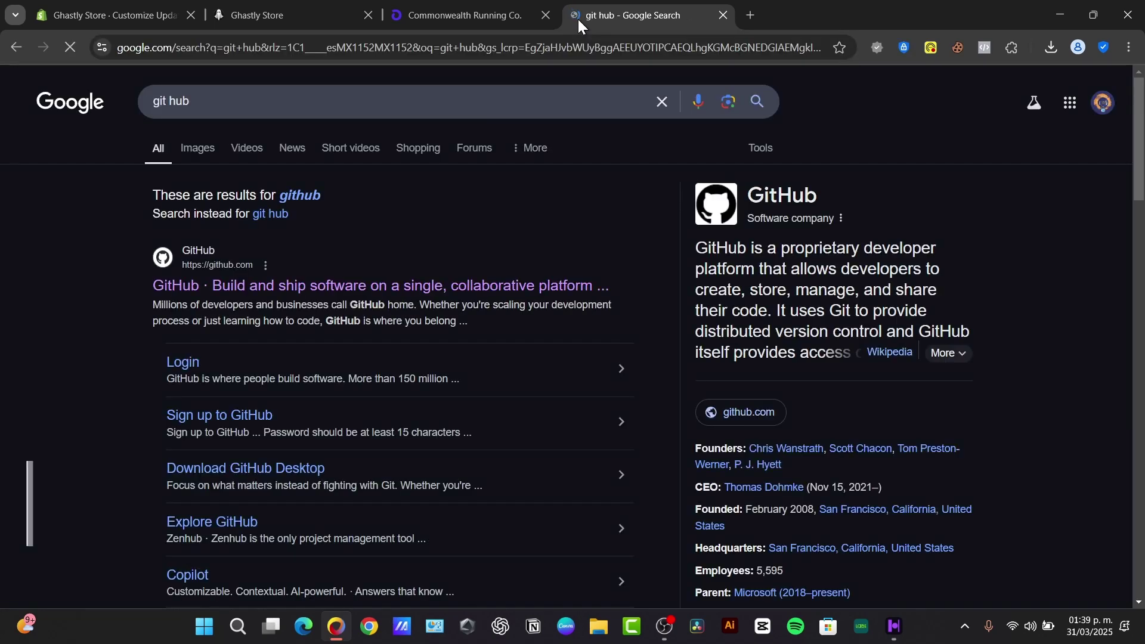
- Search GitHub for 'shopify video header custom liquid'
left_click(458, 285)
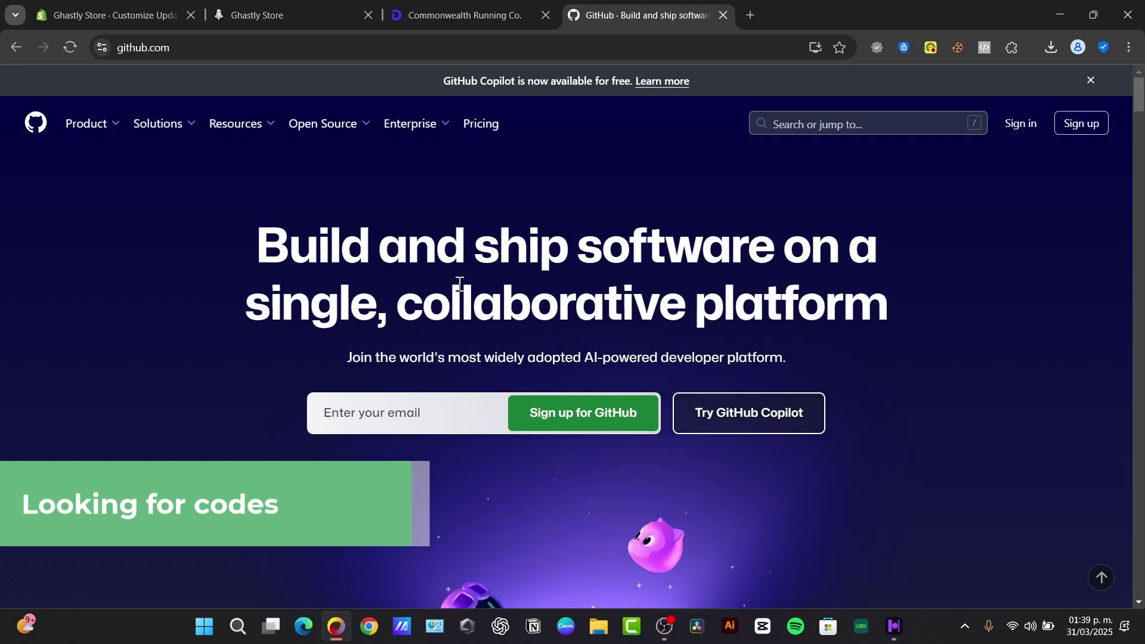
mouse_move(159, 125)
left_click(764, 124)
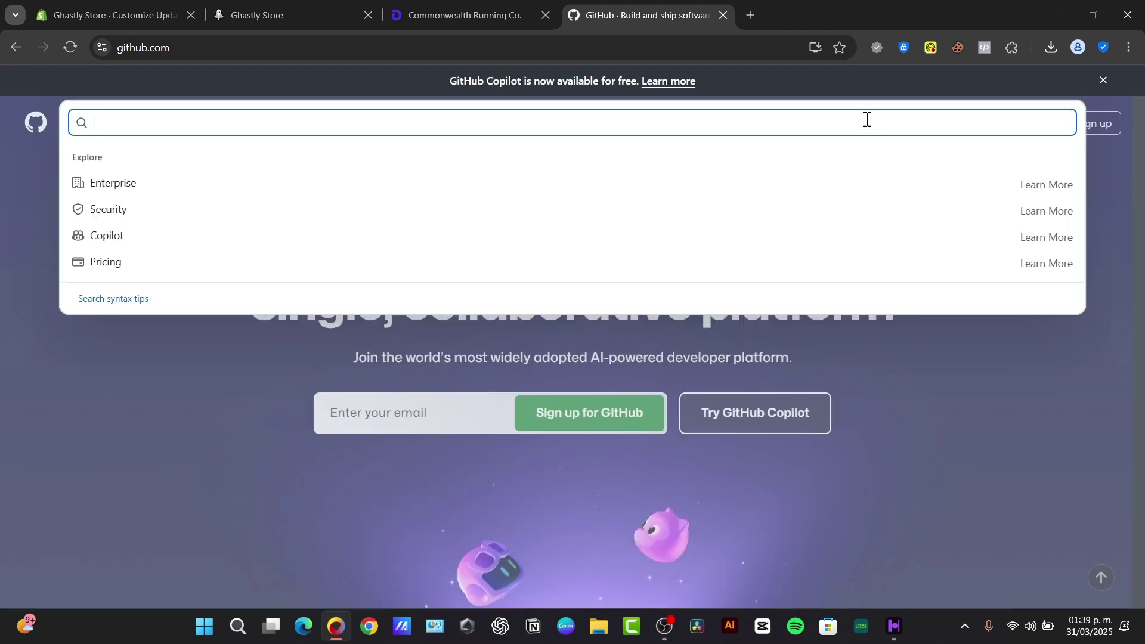
type("shopify video ")
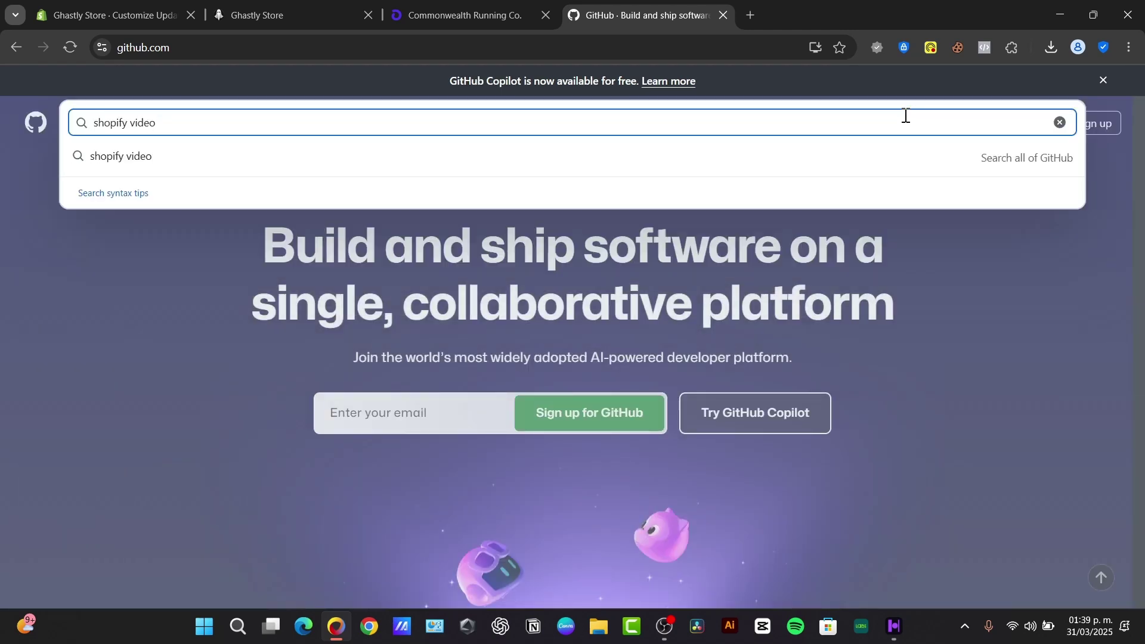
type("header custom liquid")
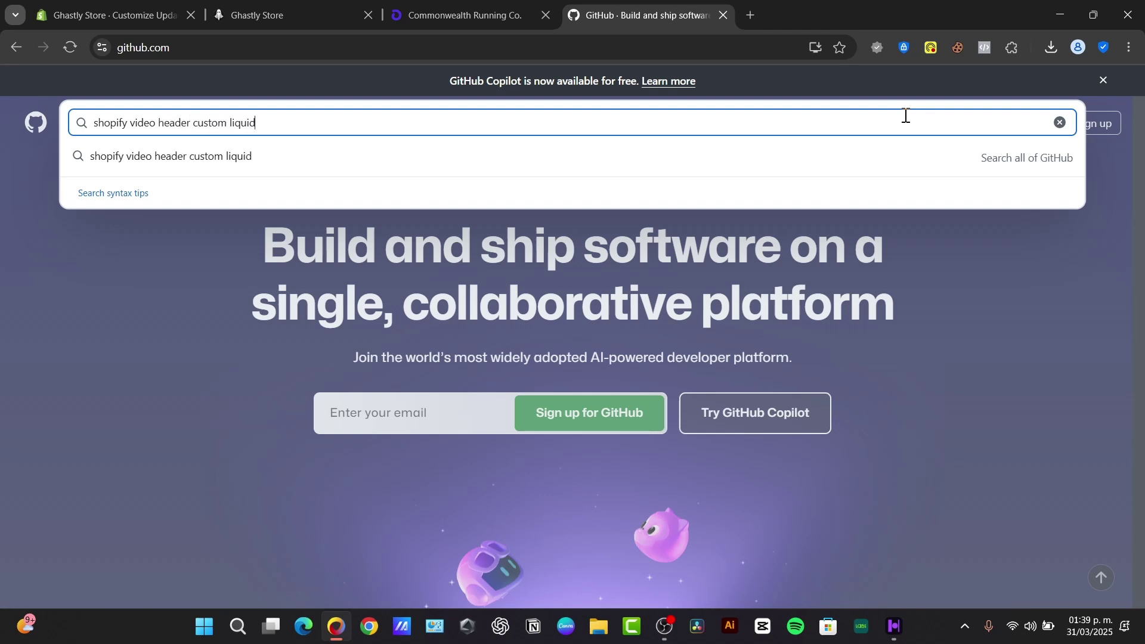
key("Return")
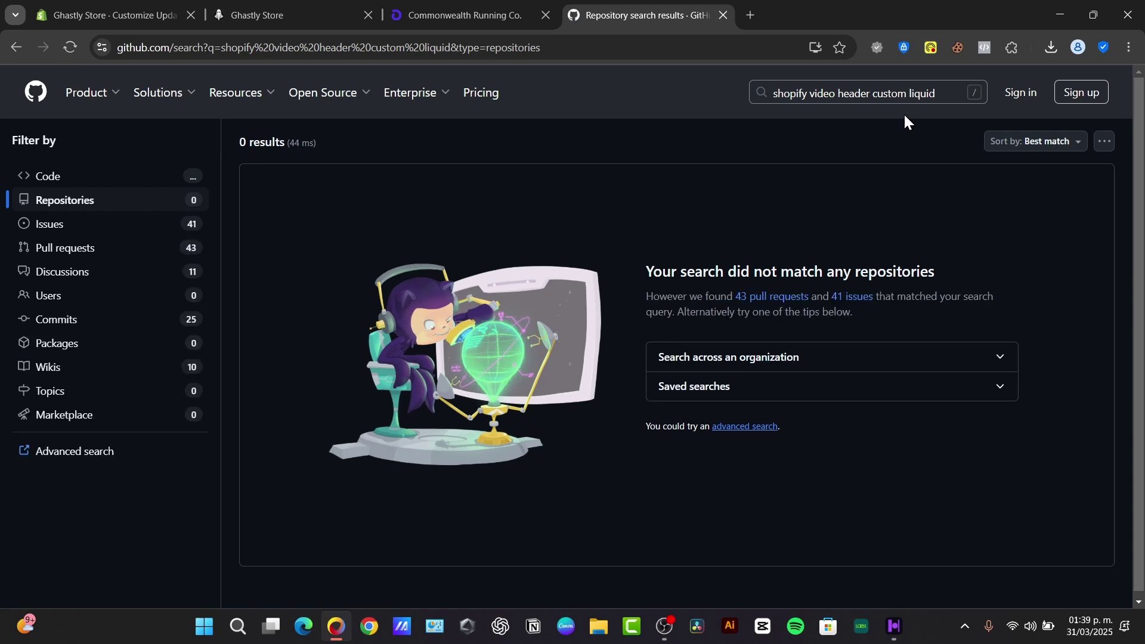
- Review the issue, code and repository results for the GitHub search
left_click(134, 226)
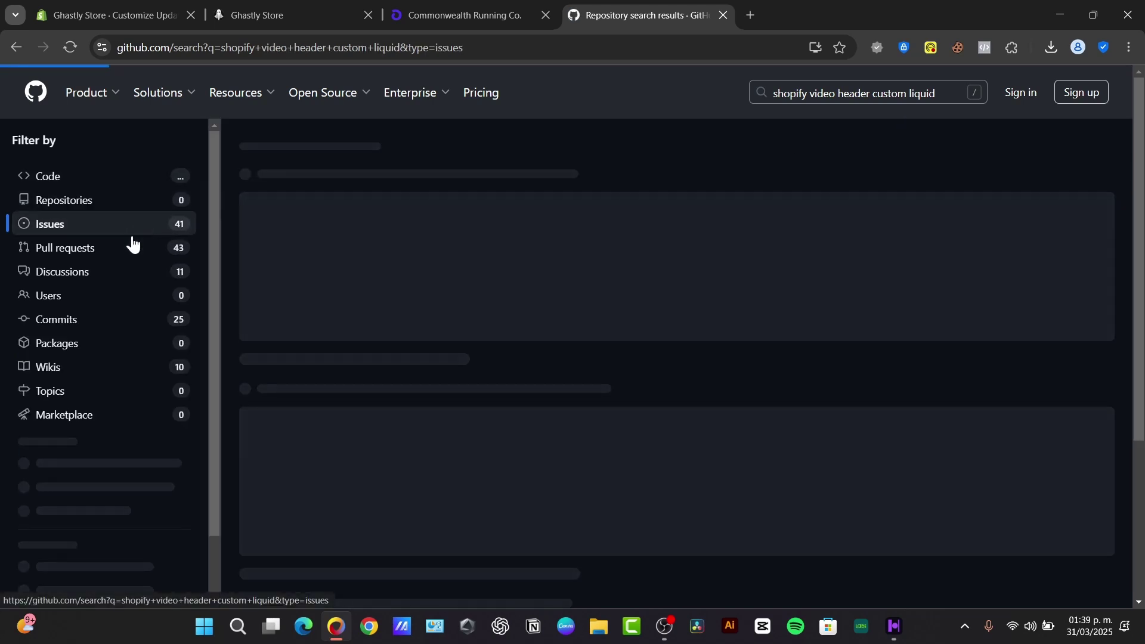
left_click(63, 178)
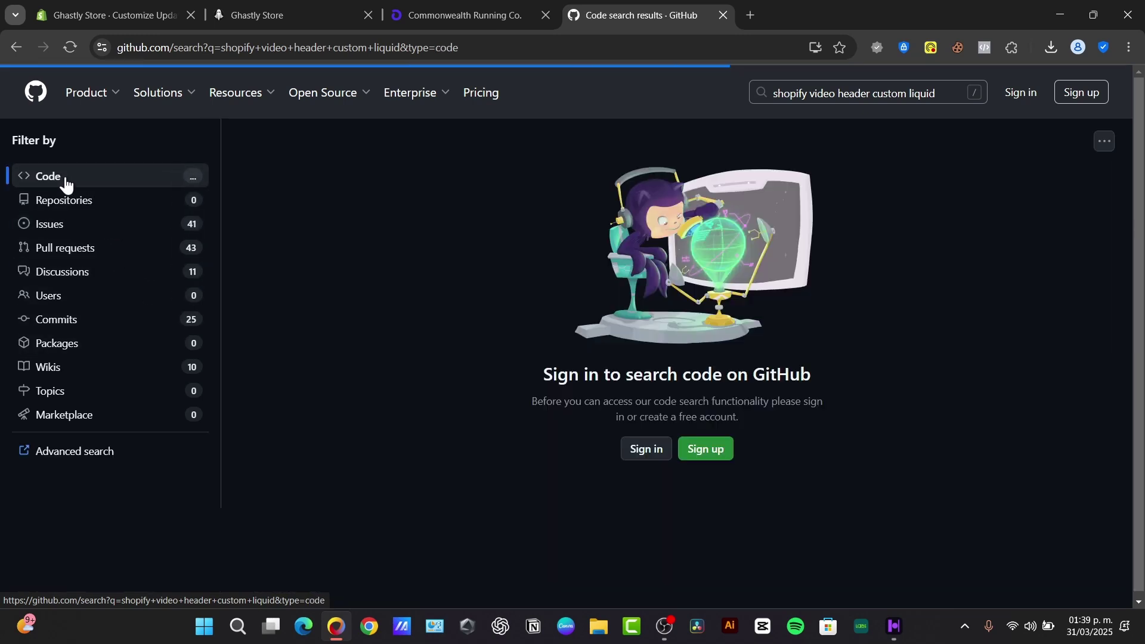
left_click(90, 198)
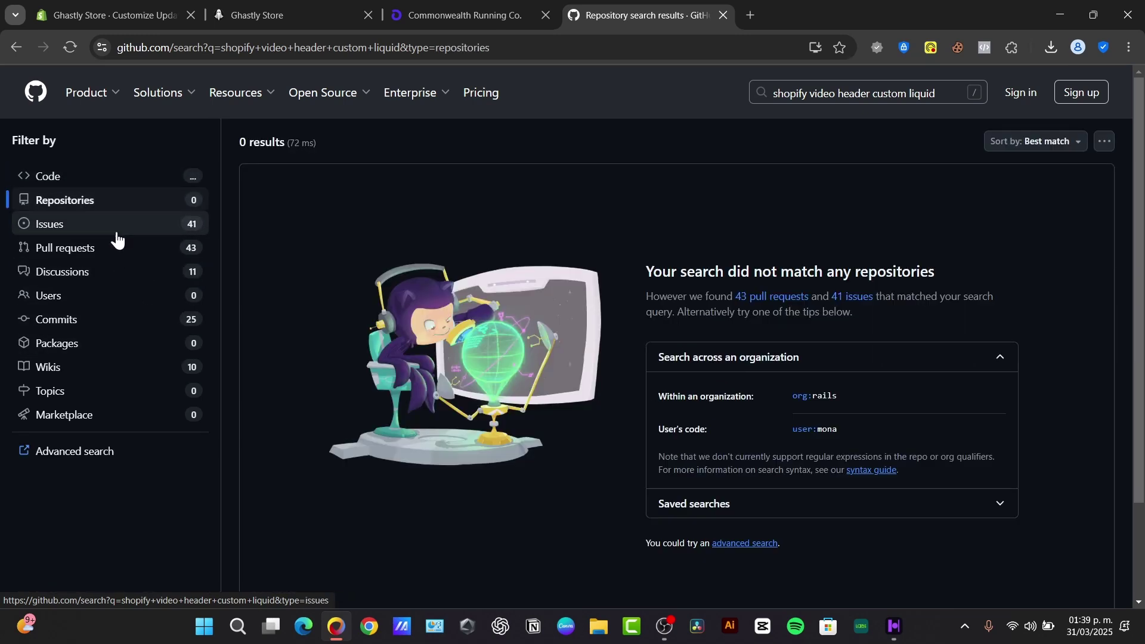
left_click(119, 231)
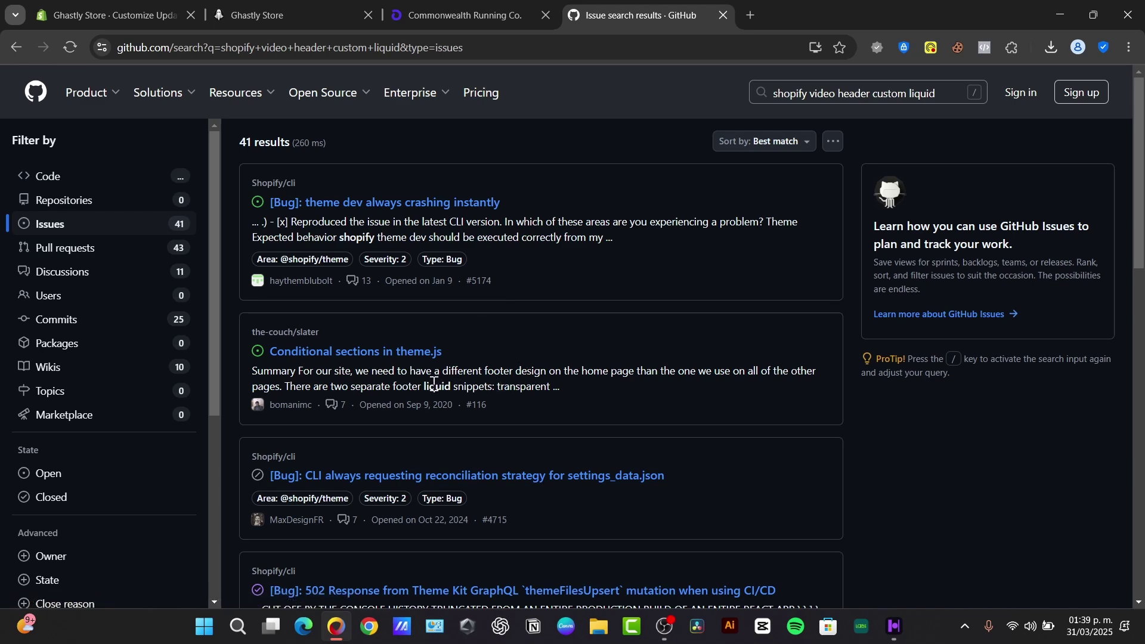
left_click_drag(458, 375, 587, 387)
scroll(531, 440, "down", 3)
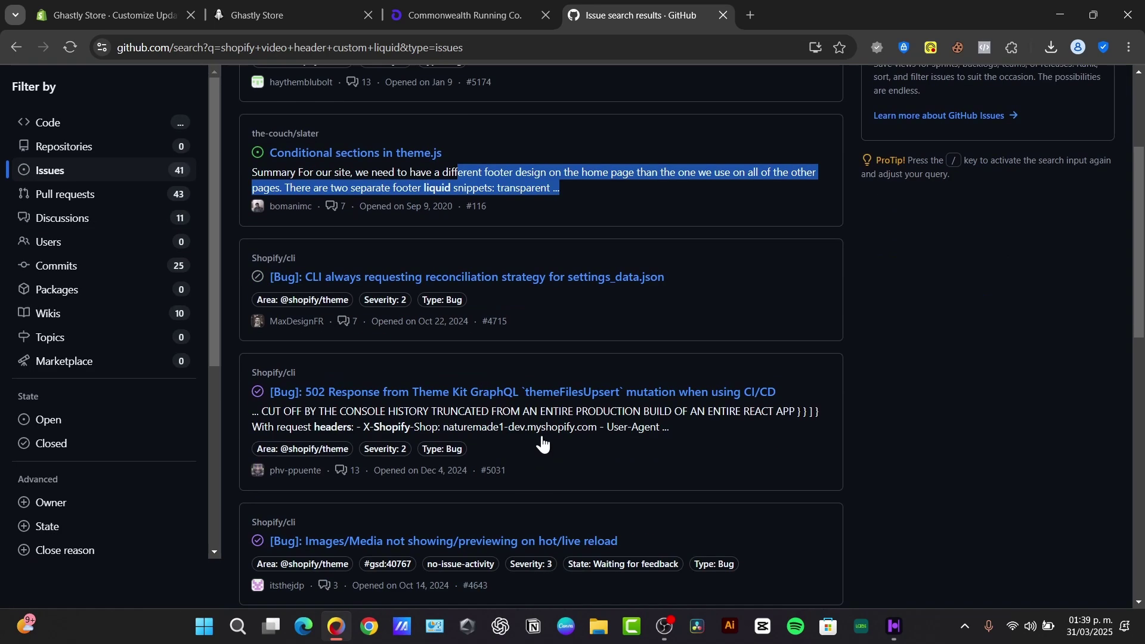
scroll(793, 125, "up", 3)
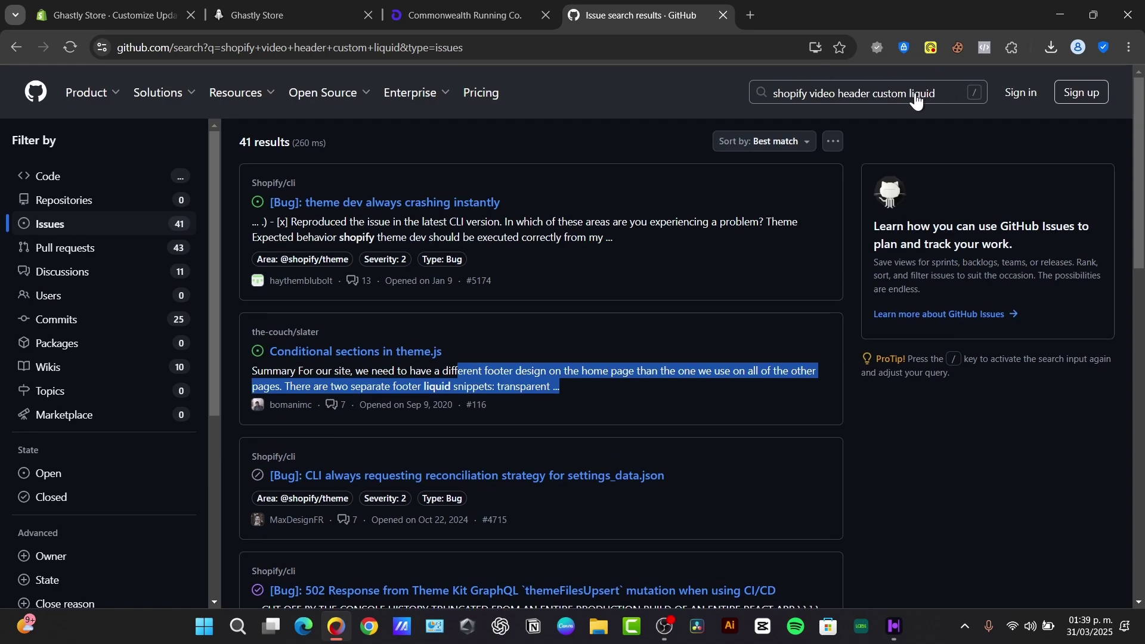
- Shorten the query to 'shopify video header' and check its code results
left_click(887, 94)
left_click_drag(257, 92, 194, 92)
key("BackSpace")
key("Return")
mouse_move(200, 100)
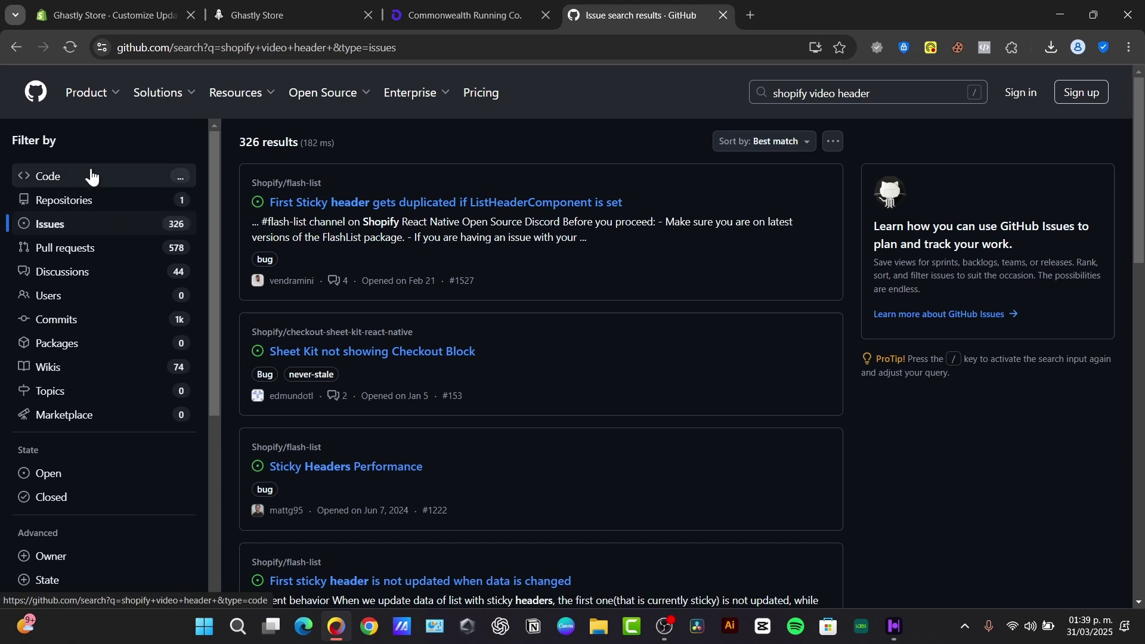
left_click(90, 174)
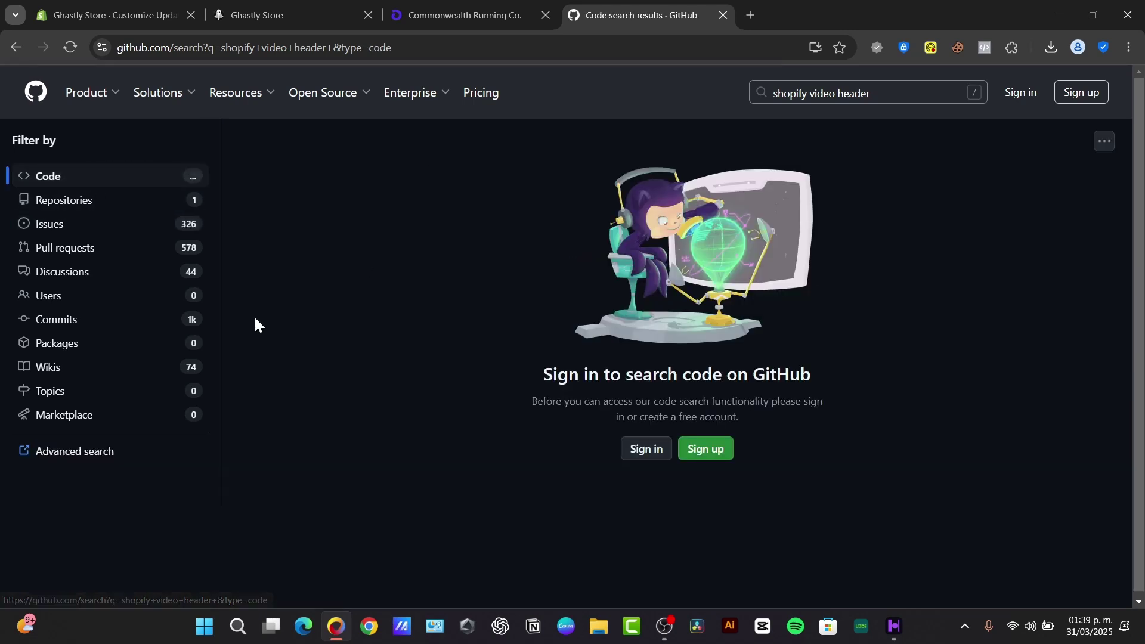
left_click(882, 92)
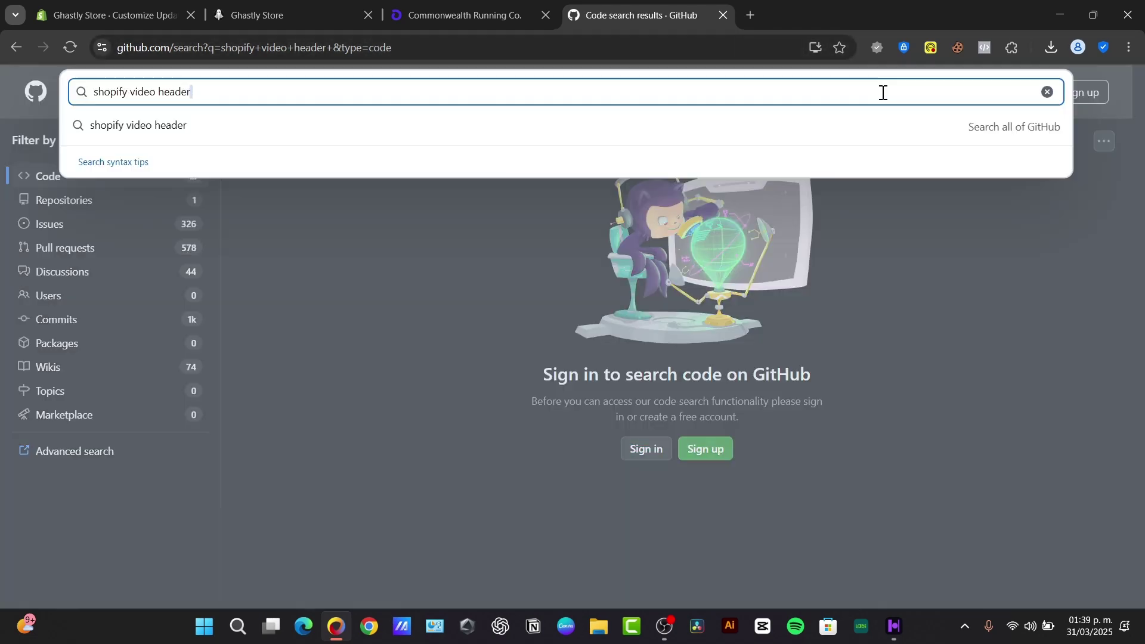
triple_click(656, 85)
left_click(401, 47)
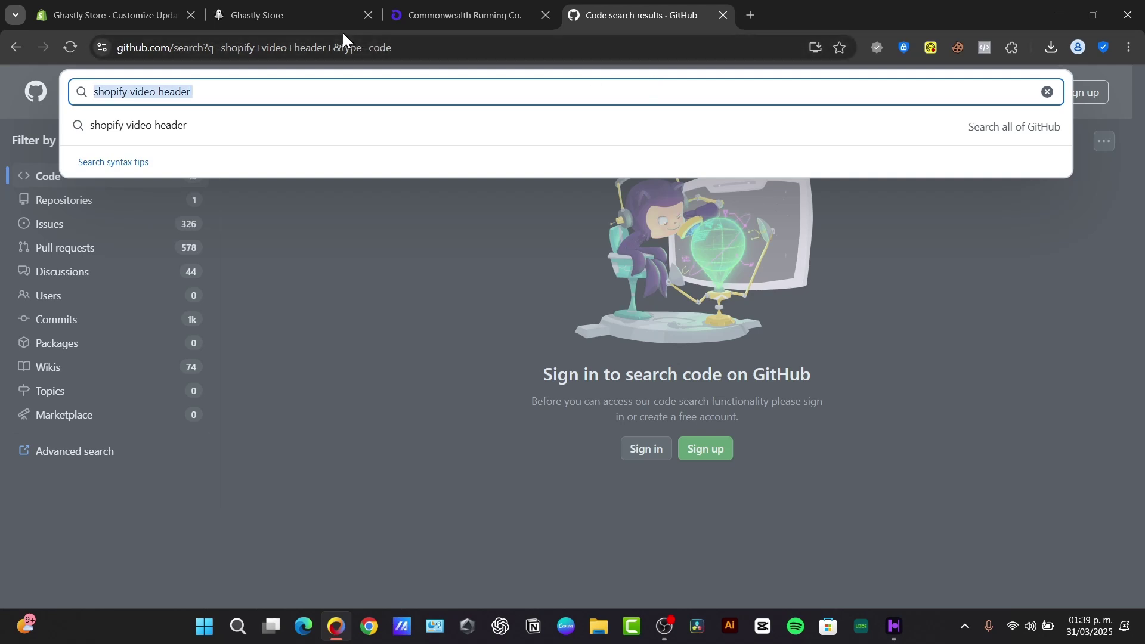
- Search Google for 'shopify video header editor code' and scroll through the results
type("shopify video header editor code")
key("Return")
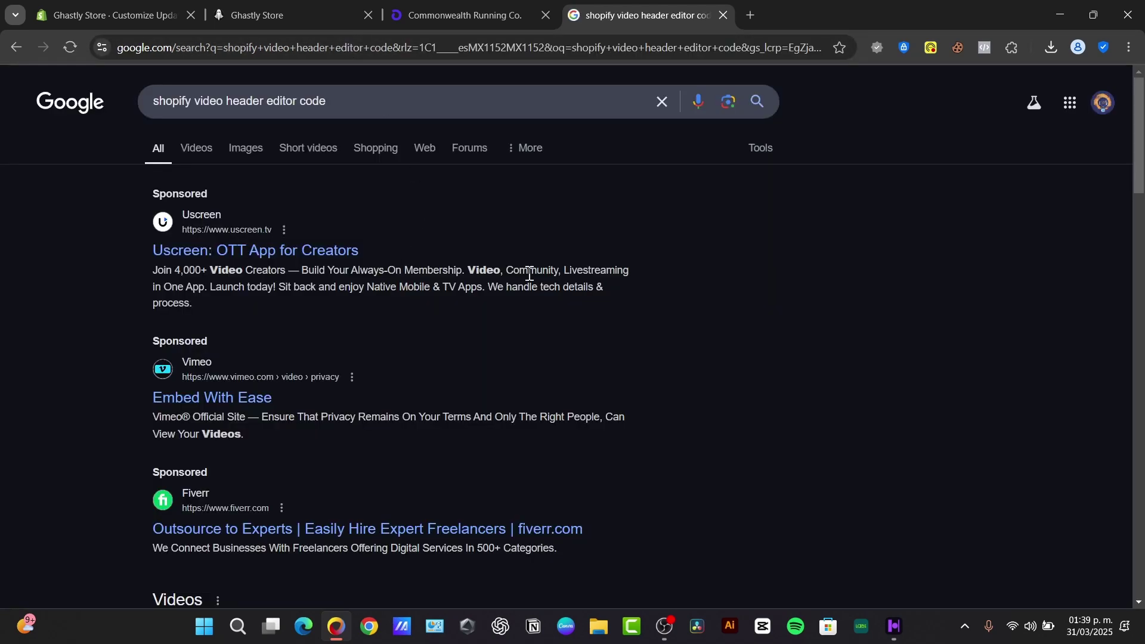
scroll(288, 266, "down", 10)
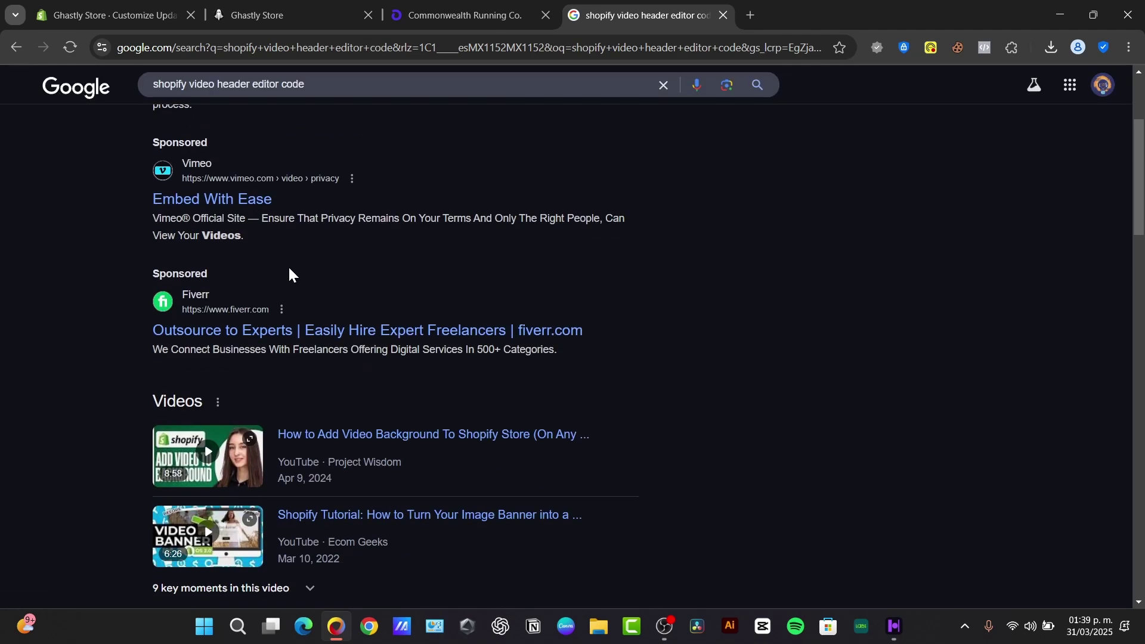
scroll(285, 281, "down", 3)
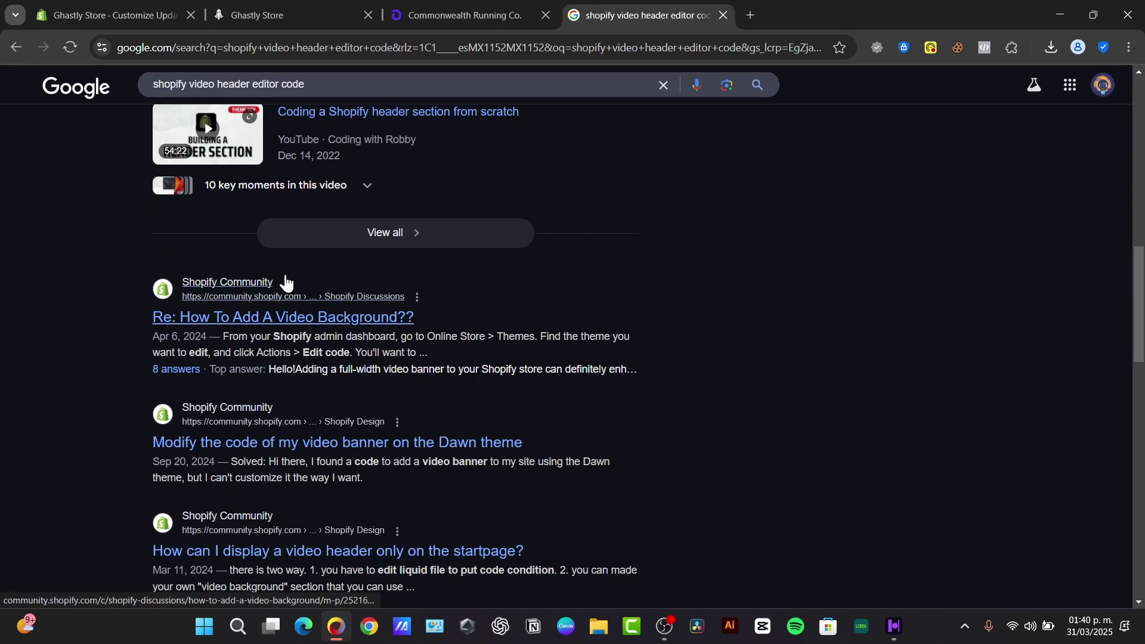
scroll(284, 281, "down", 3)
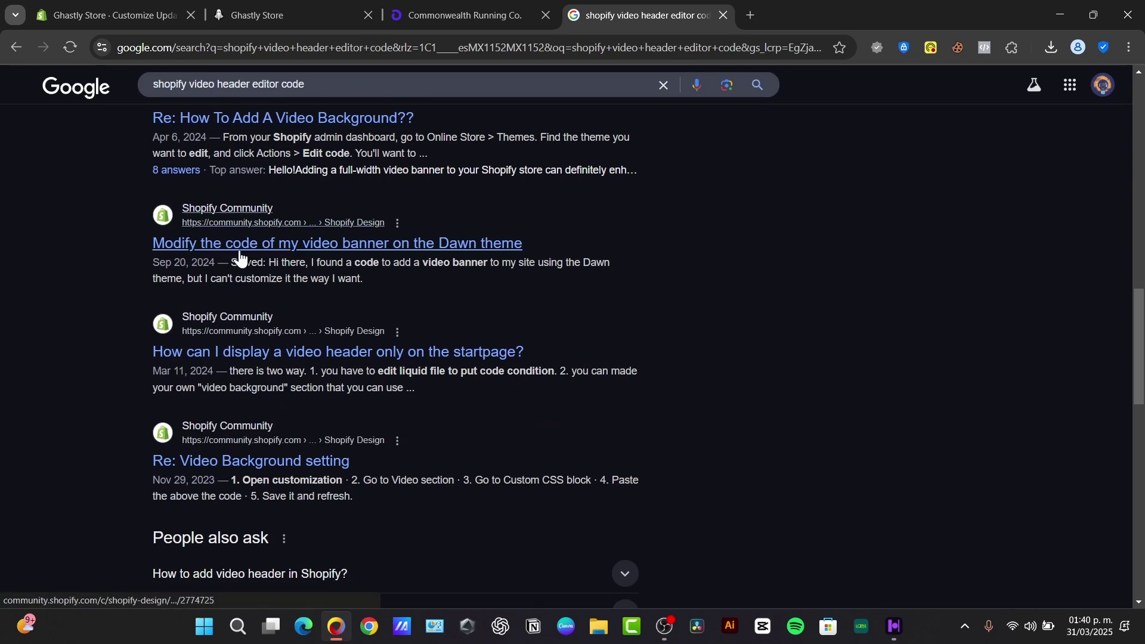
scroll(360, 362, "down", 1)
scroll(361, 362, "down", 13)
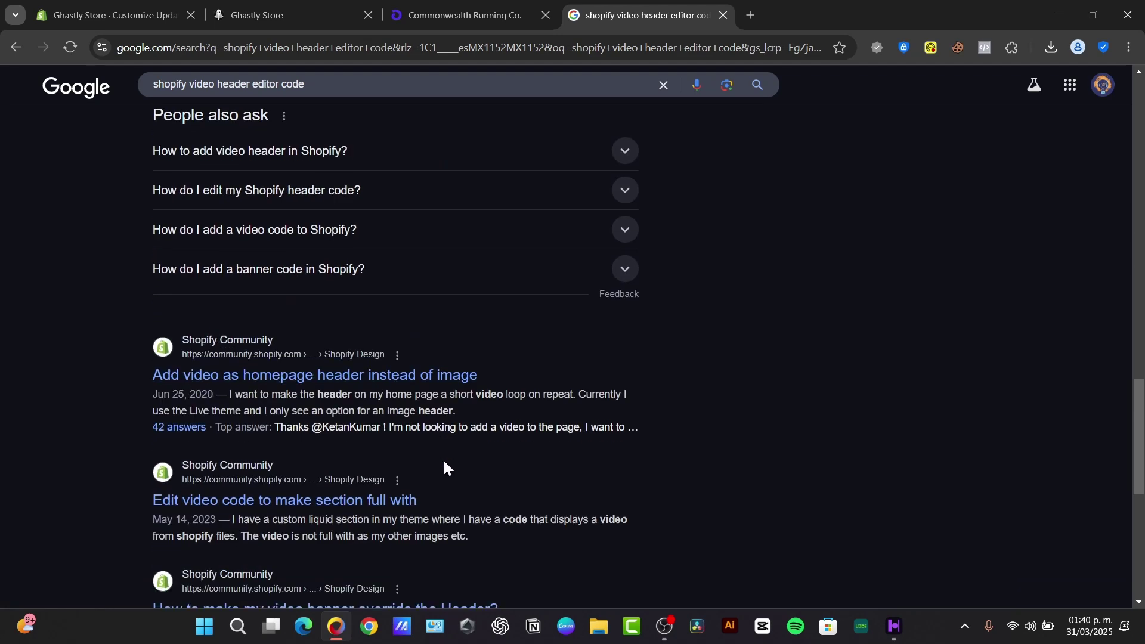
scroll(453, 447, "up", 15)
- Close the Google results tab and return to the Ghastly Store admin
left_click(327, 7)
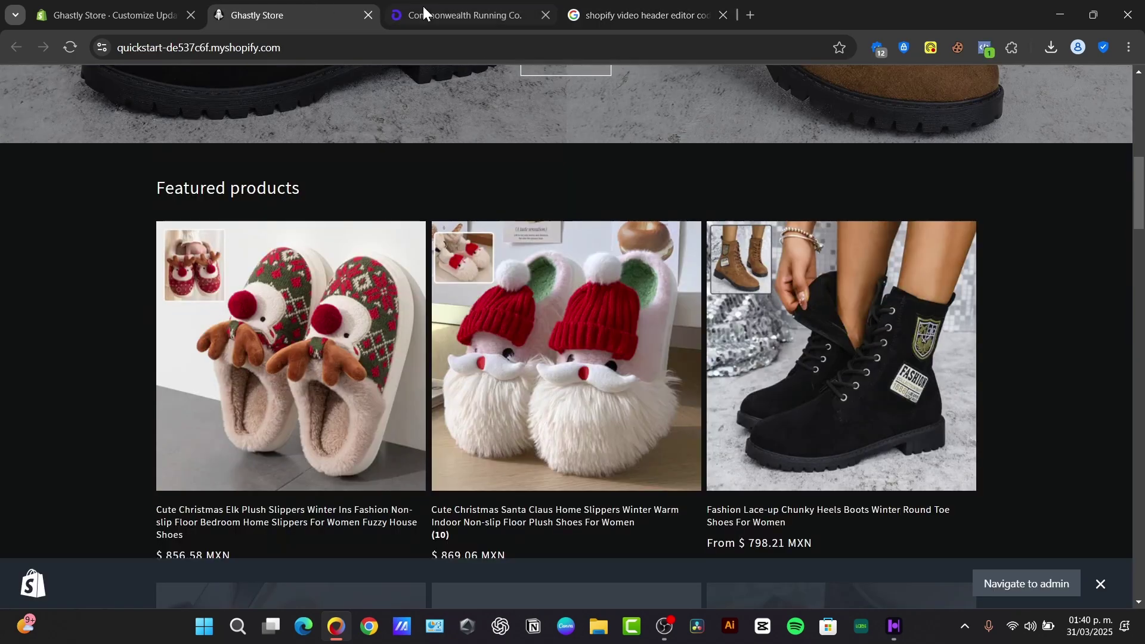
left_click(697, 13)
left_click(723, 15)
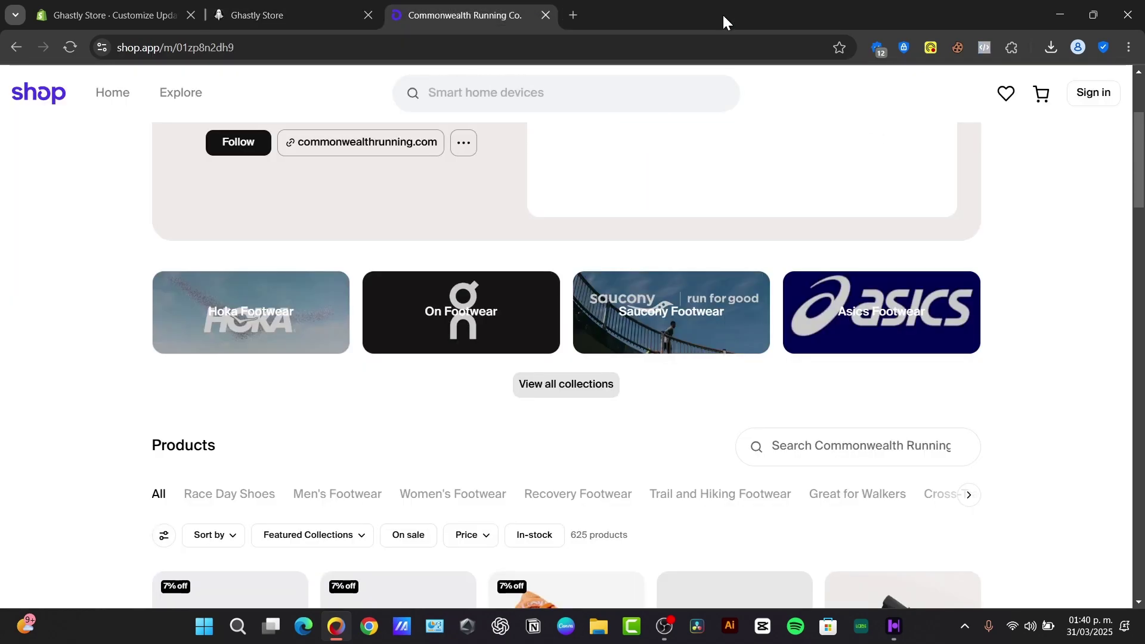
left_click(77, 11)
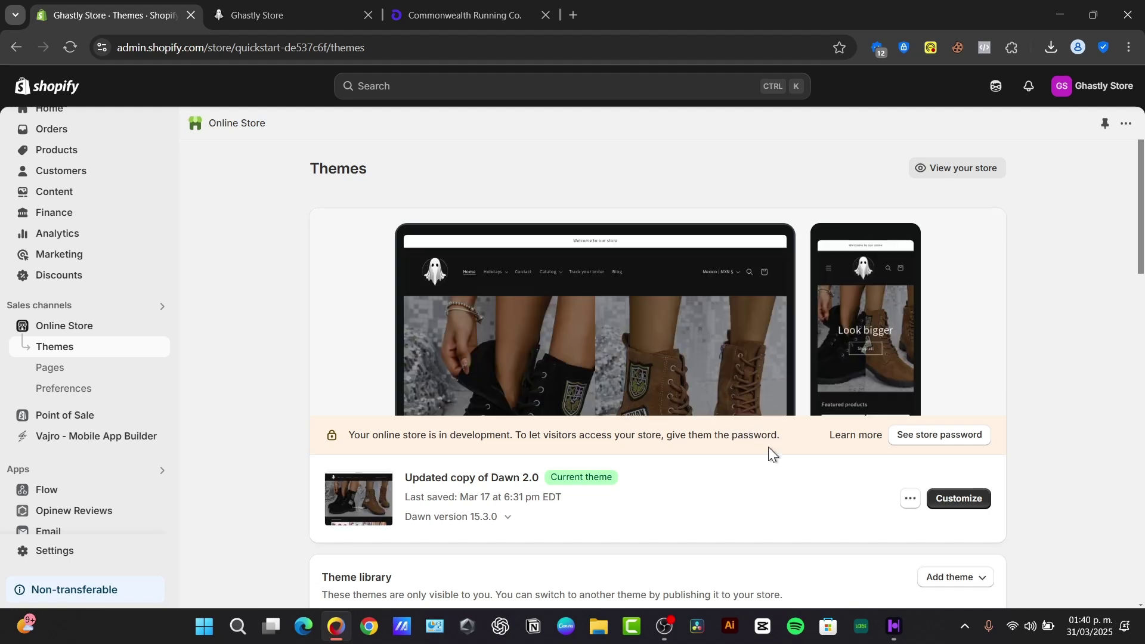
- Go from the admin home to the Online Store Themes page and scroll down it
scroll(89, 200, "up", 1)
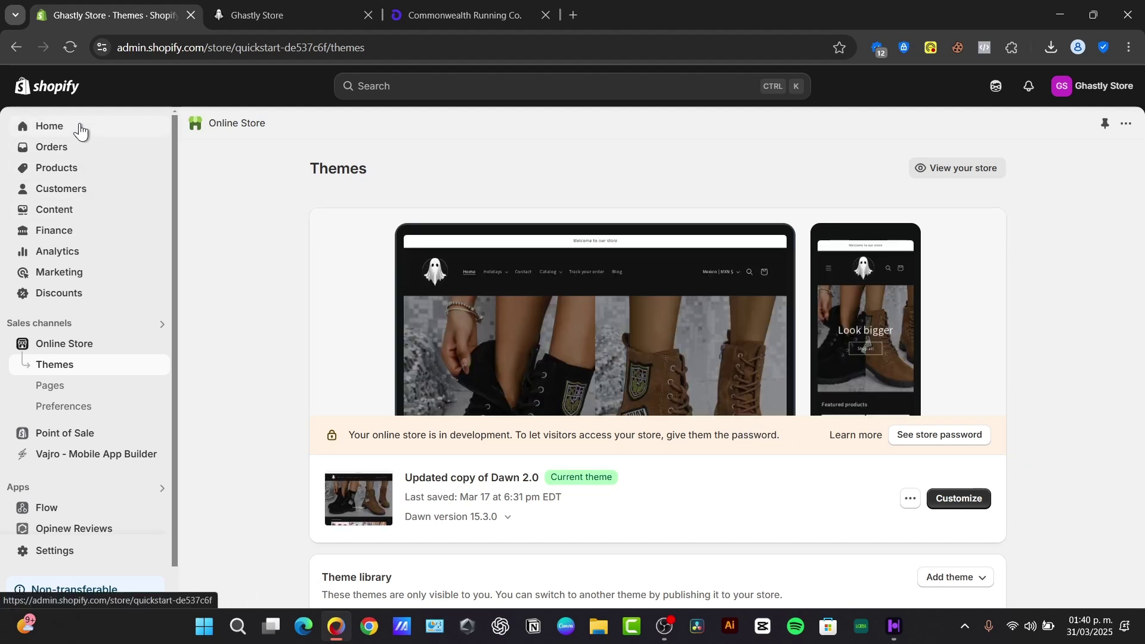
left_click(80, 126)
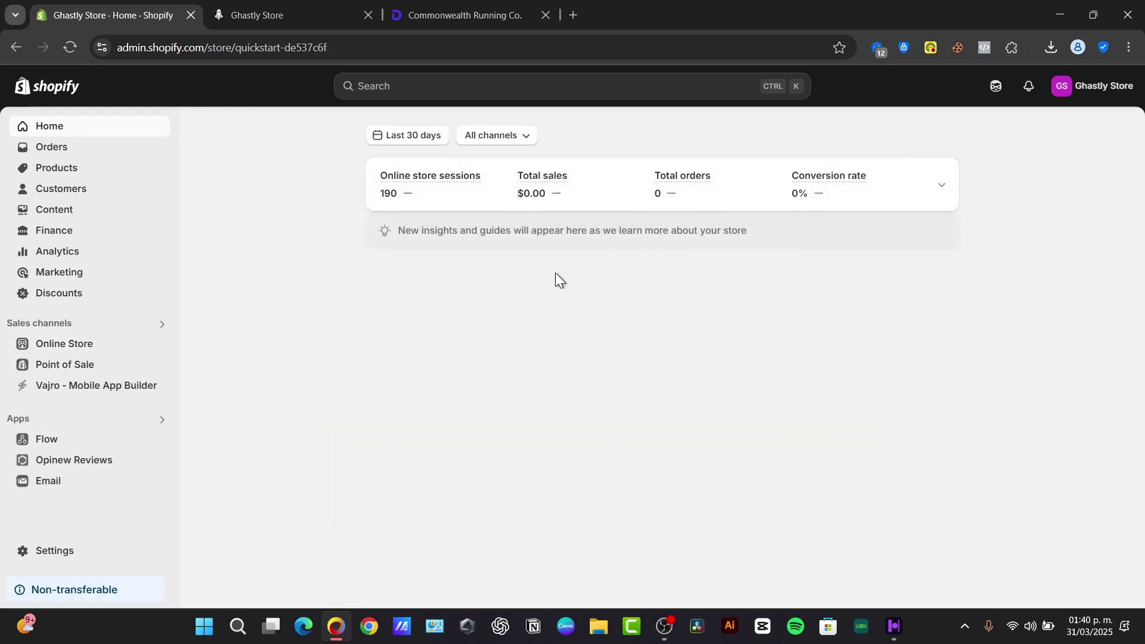
left_click(77, 349)
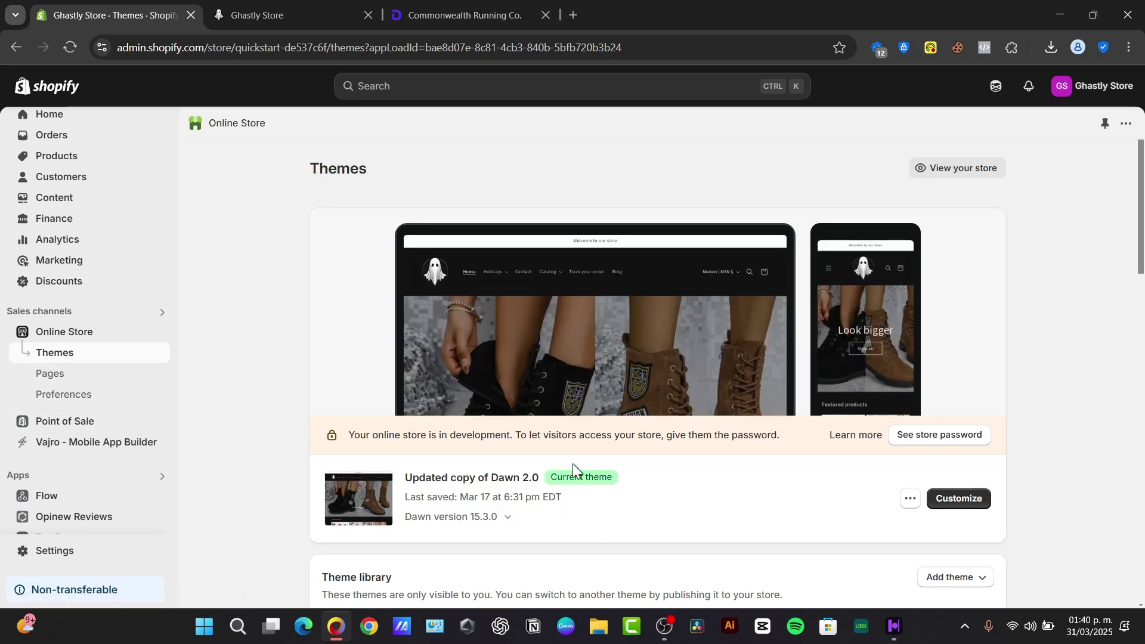
scroll(603, 389, "down", 3)
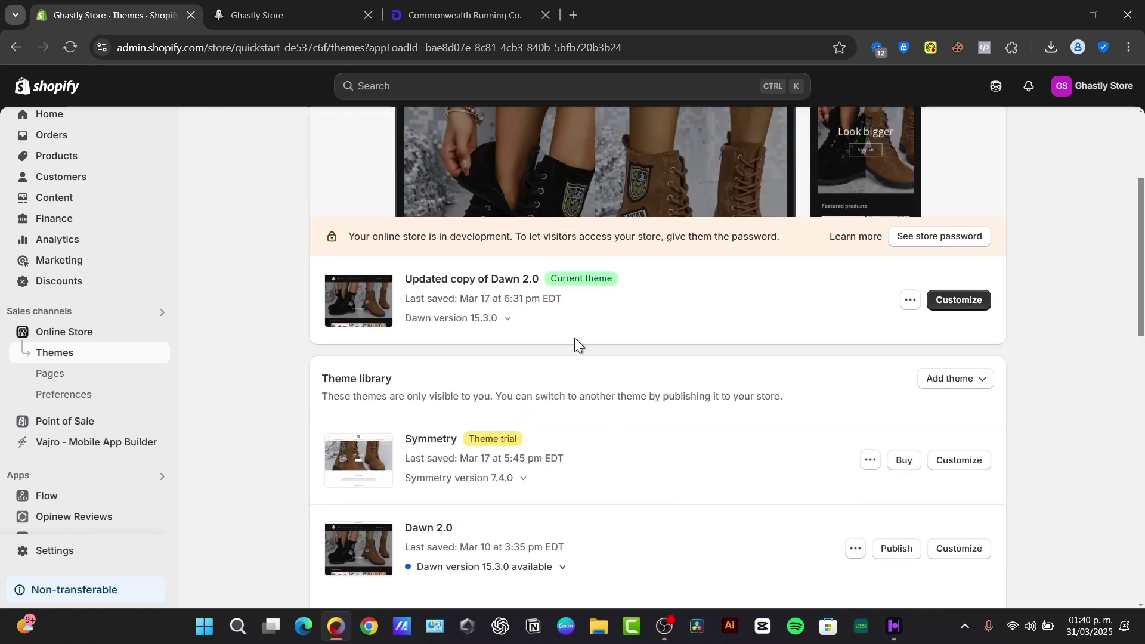
scroll(574, 338, "down", 6)
scroll(574, 338, "down", 7)
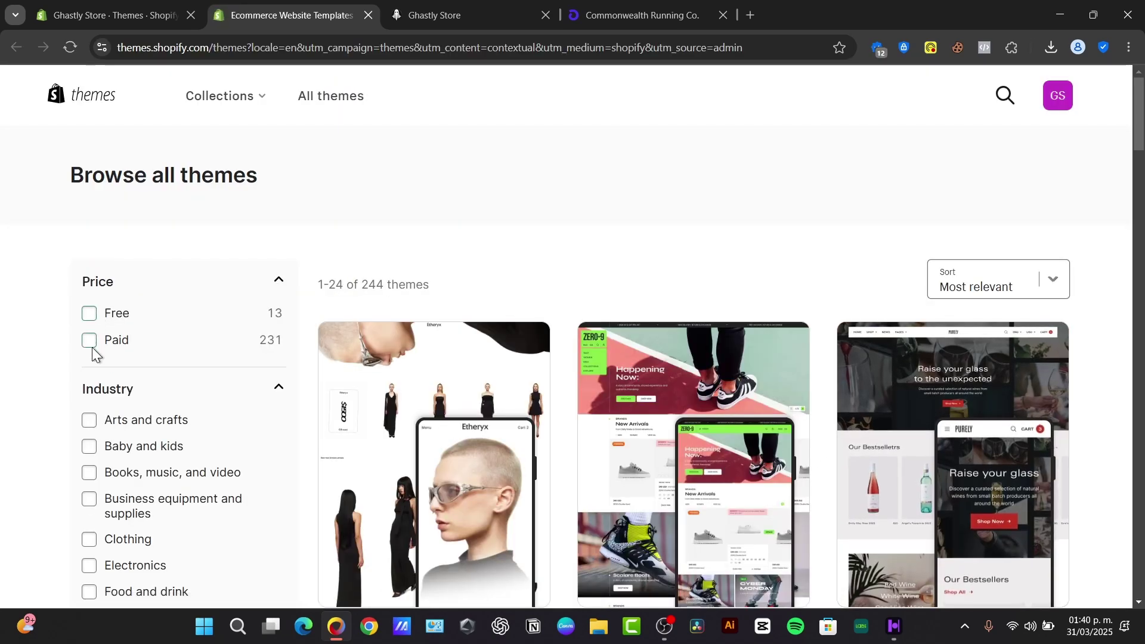
left_click(89, 313)
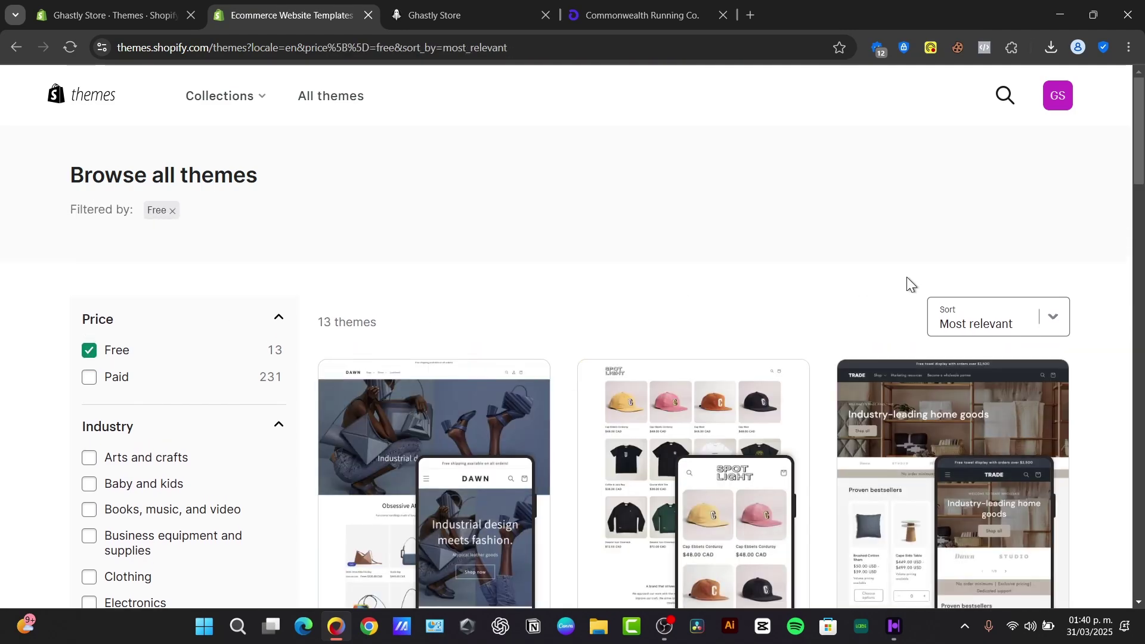
scroll(906, 277, "down", 20)
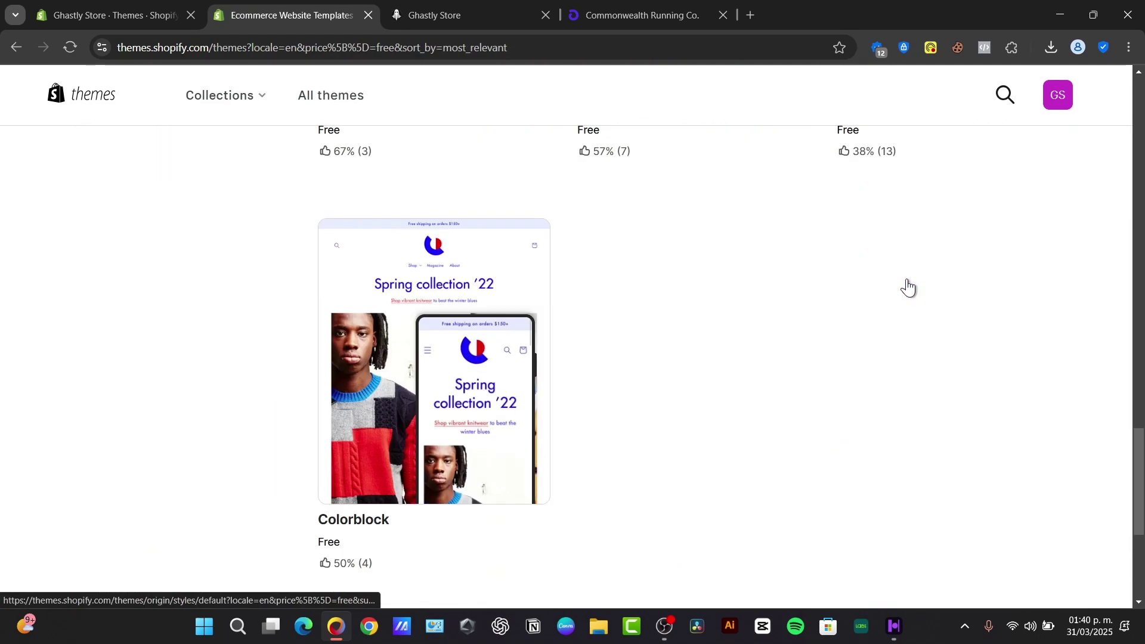
scroll(907, 287, "up", 6)
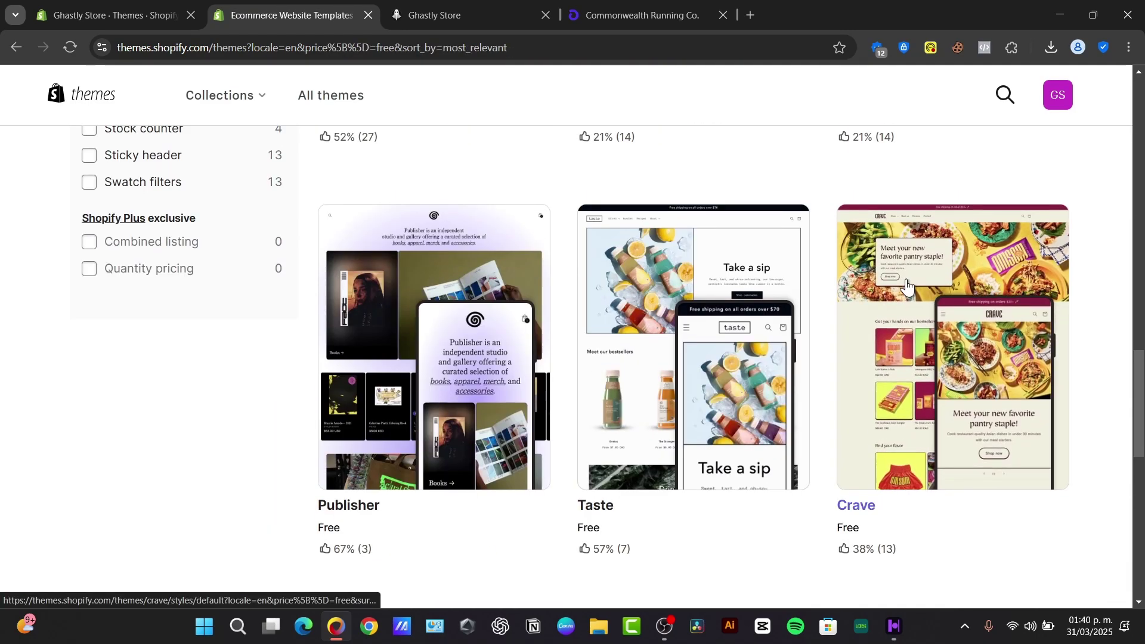
scroll(906, 286, "up", 19)
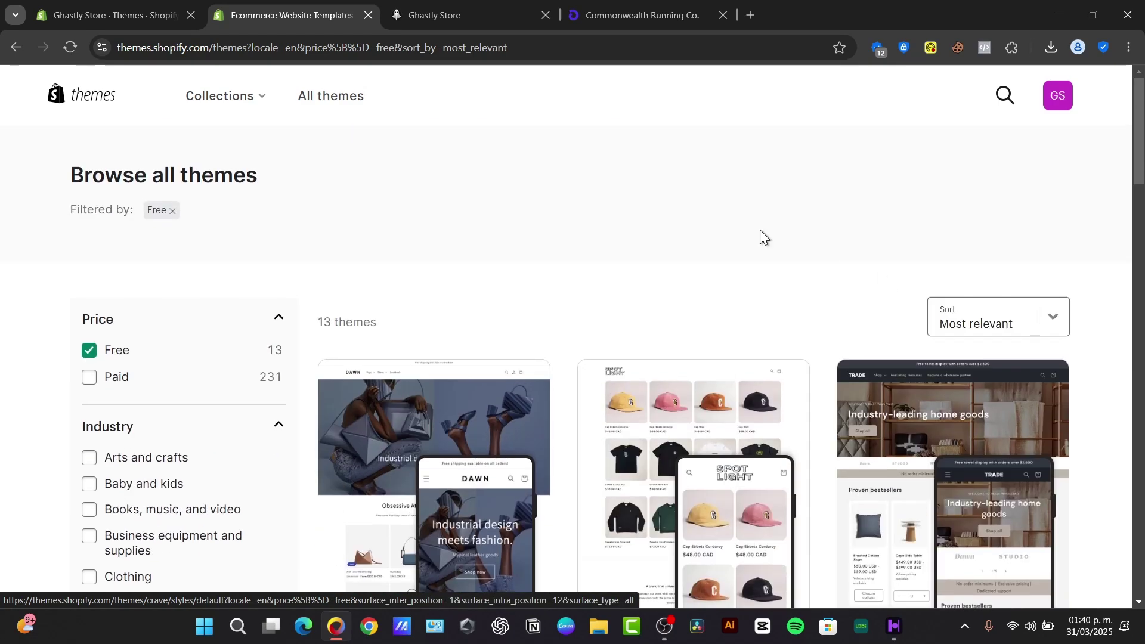
left_click(13, 41)
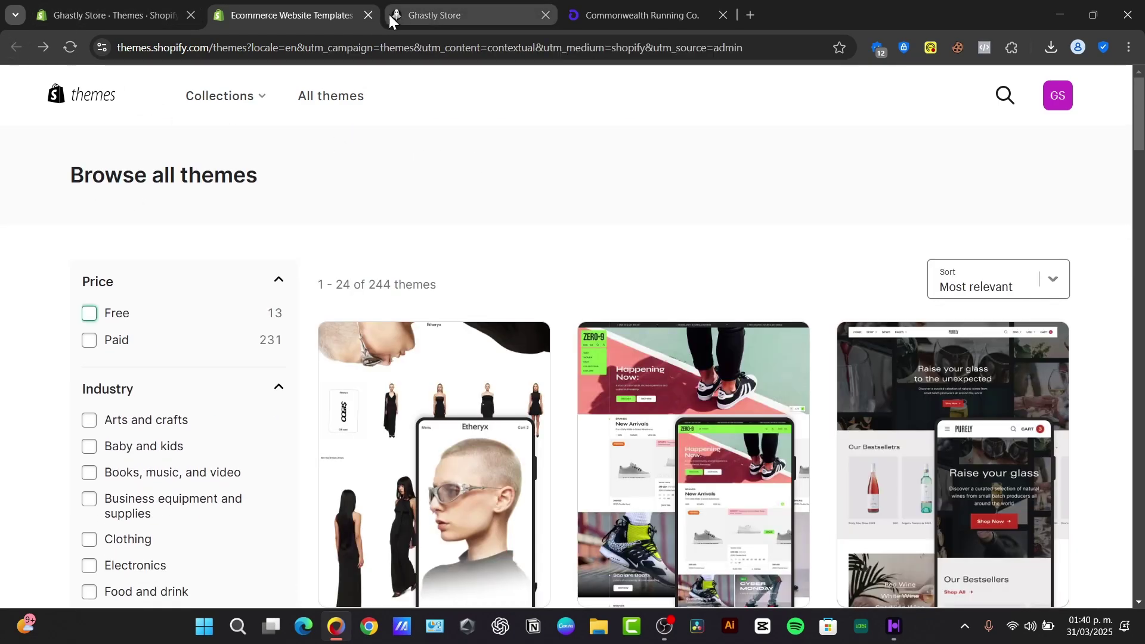
- Close the theme store tab and look at the Dawn 2.0 theme's options
left_click(368, 15)
scroll(869, 349, "up", 14)
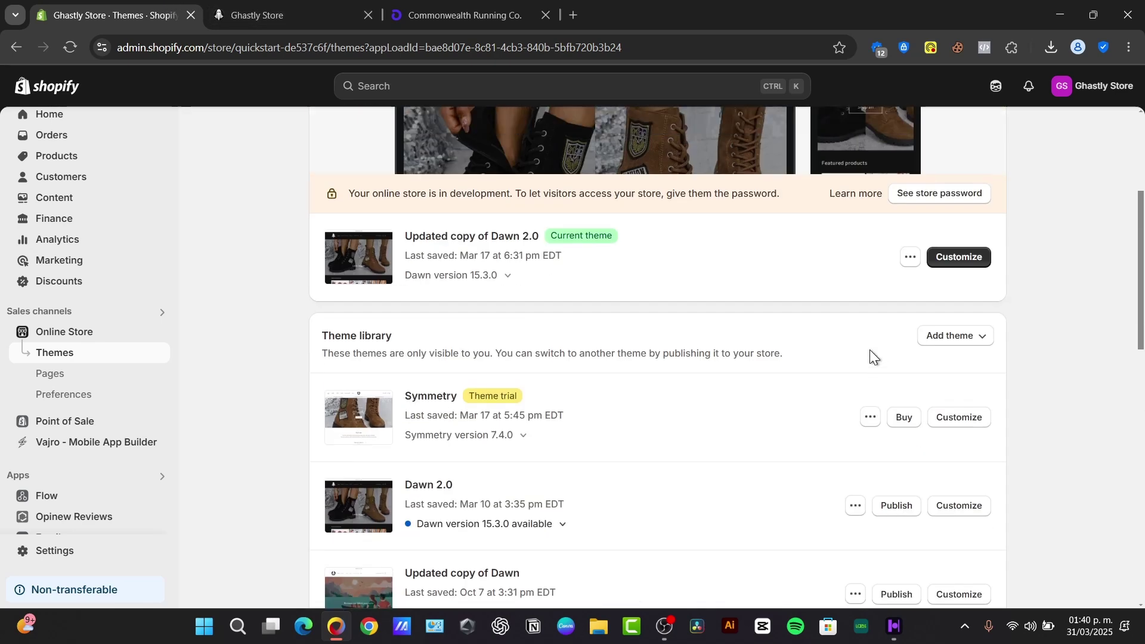
scroll(869, 350, "up", 3)
scroll(866, 355, "down", 6)
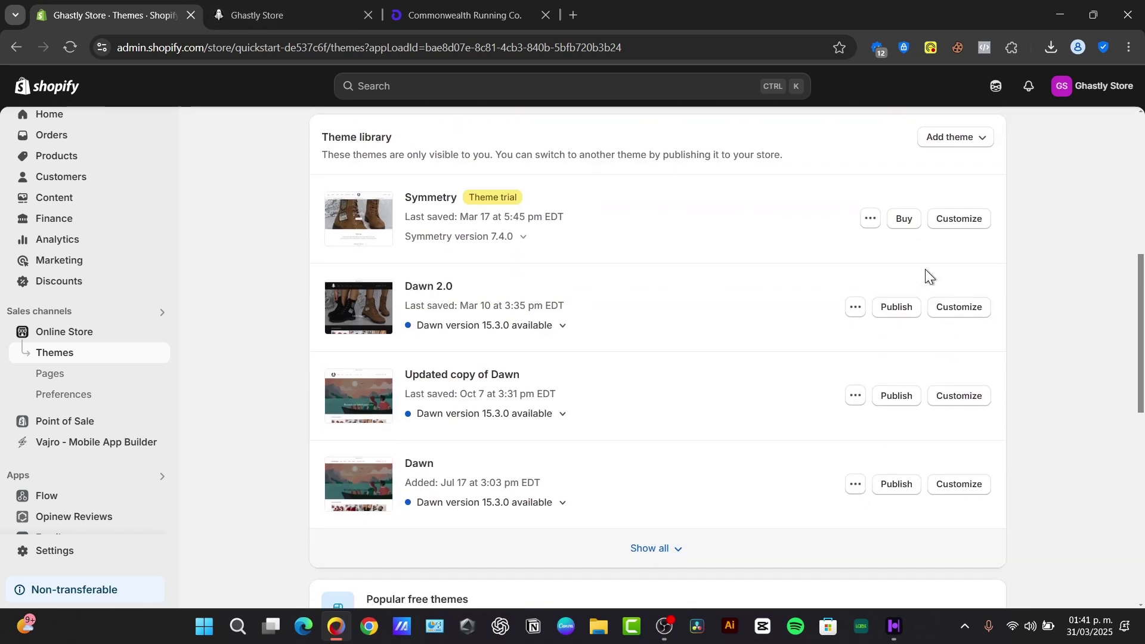
left_click(855, 308)
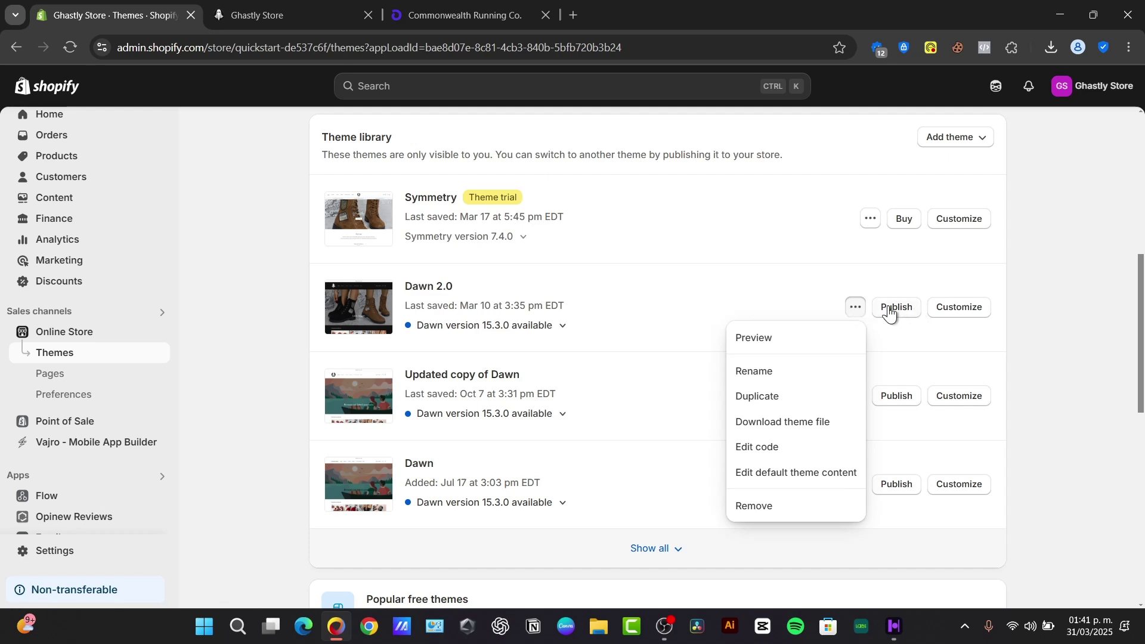
scroll(888, 311, "up", 6)
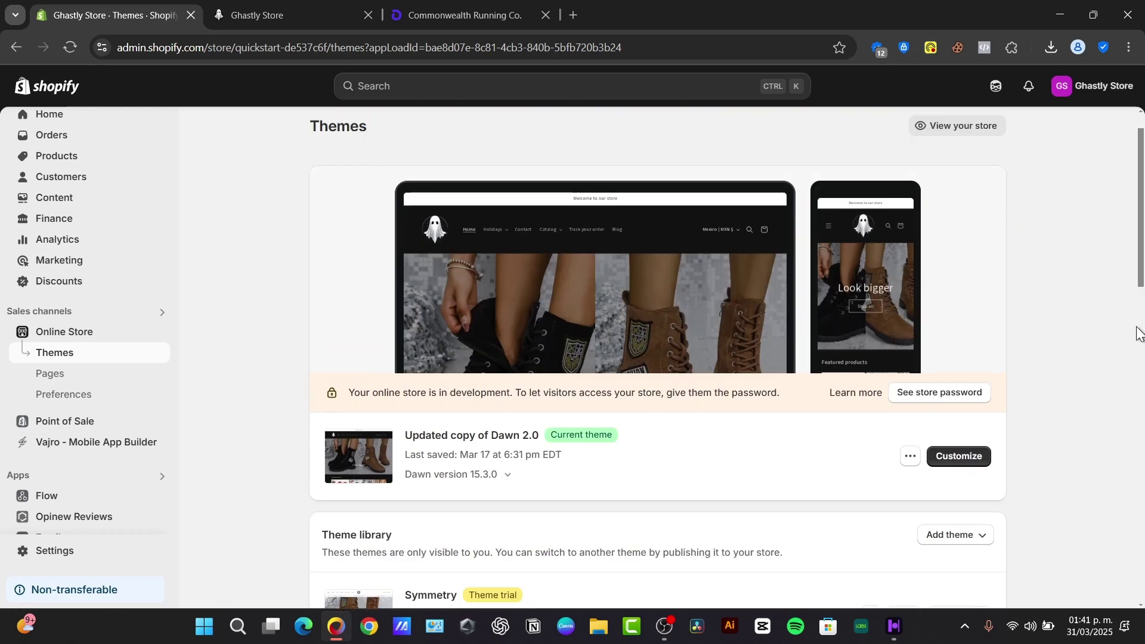
- Rename the current theme from Updated copy of Dawn 2.0 to Ghost
left_click(909, 456)
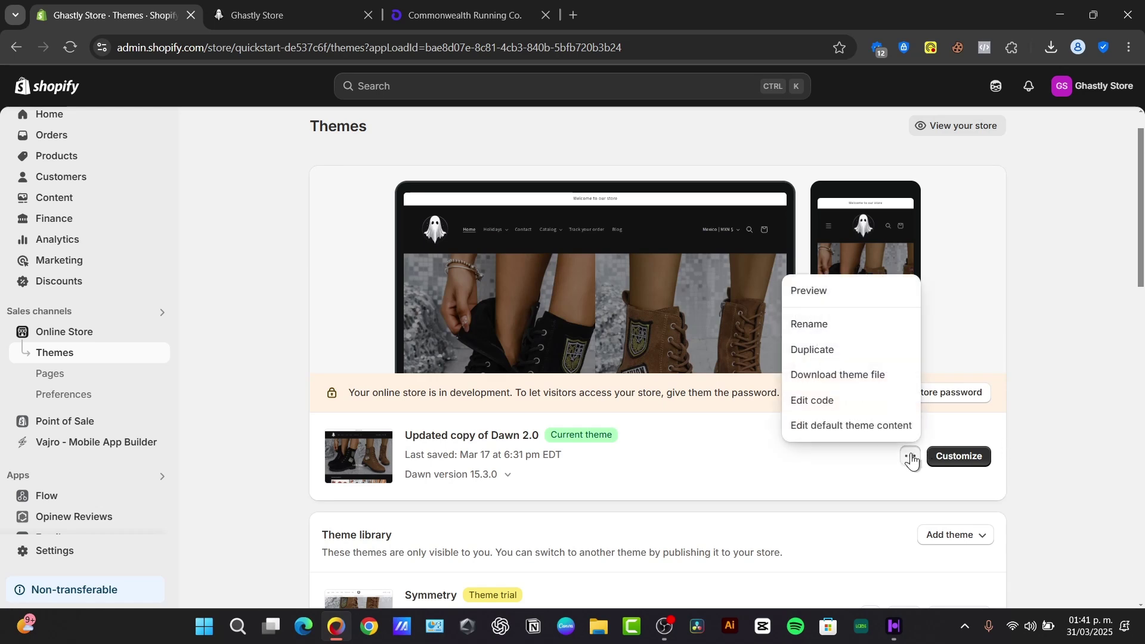
left_click(841, 323)
left_click_drag(537, 344, 365, 327)
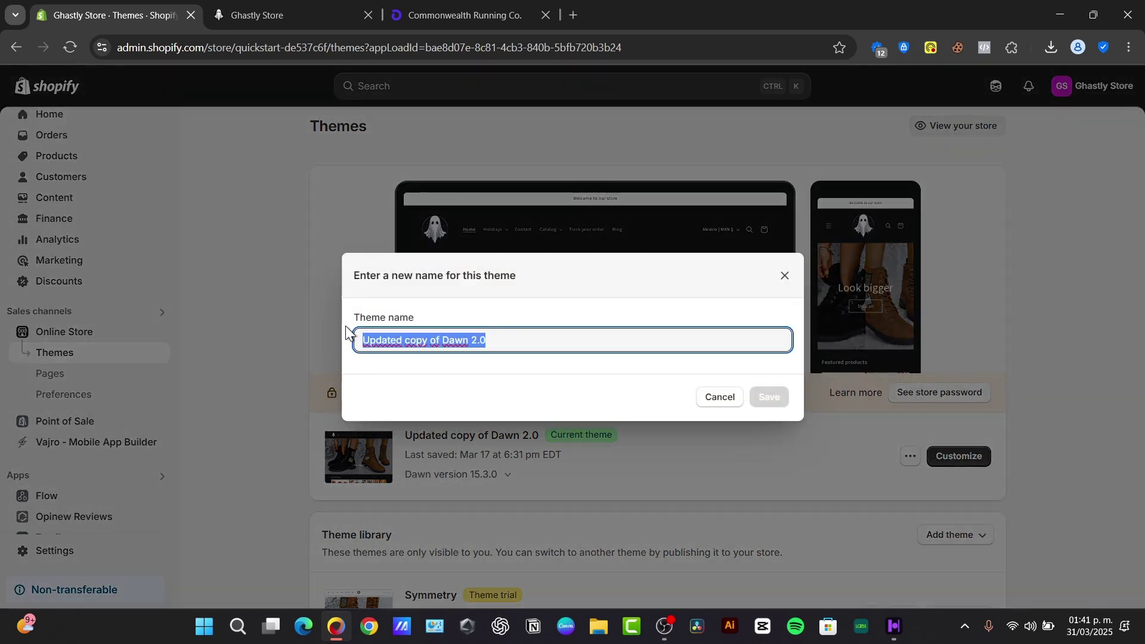
type("Ghost")
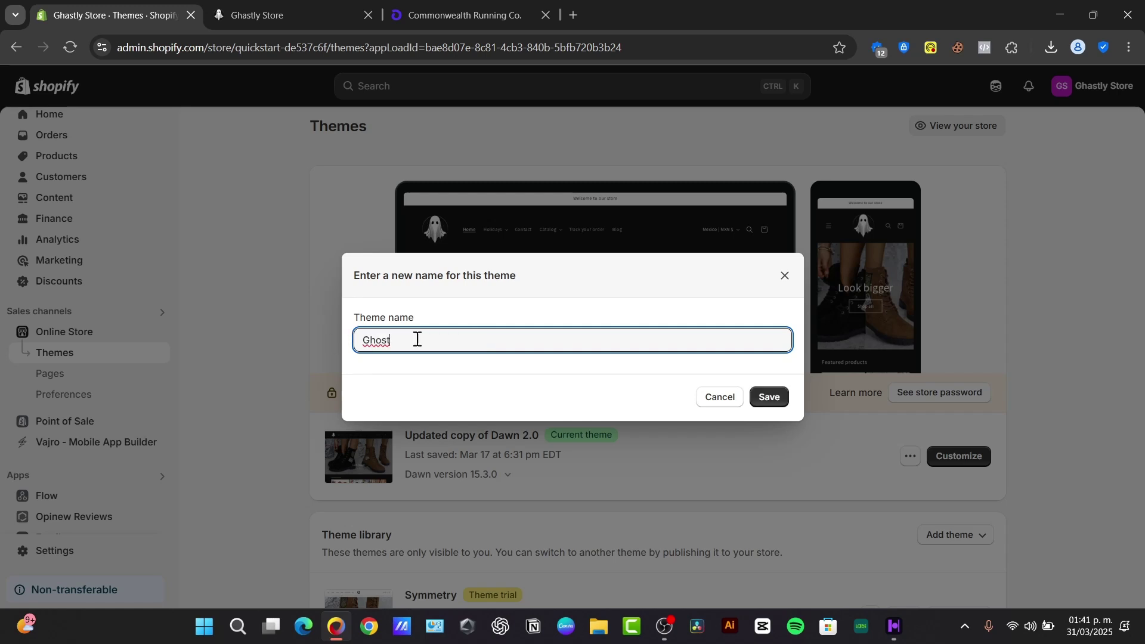
left_click(767, 398)
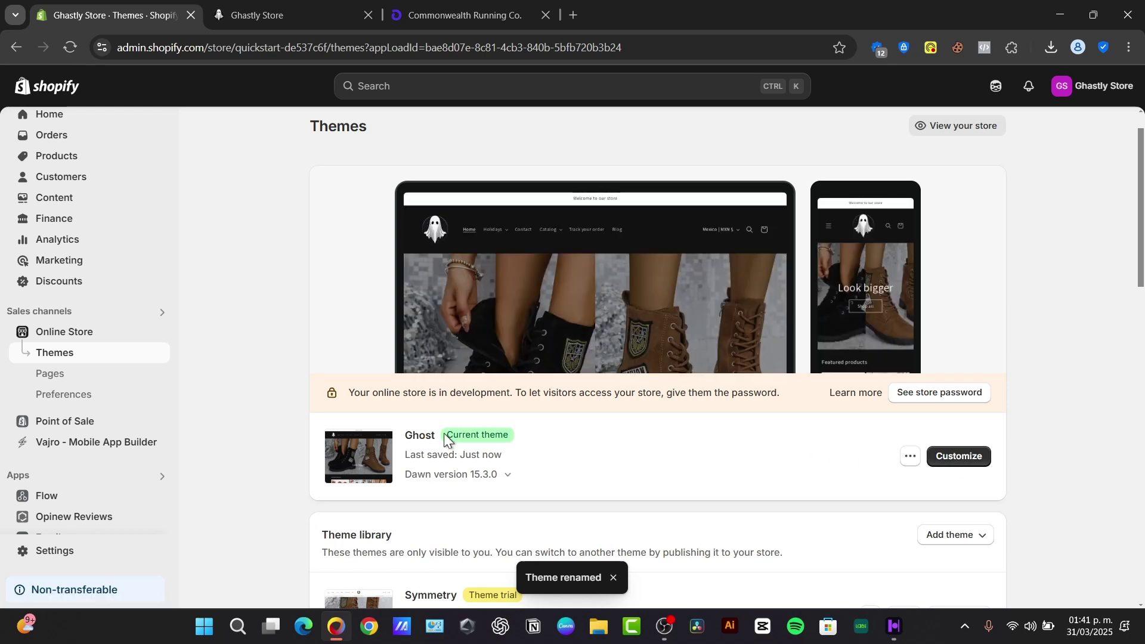
- Open the Ghost theme in the editor and scroll the home page preview through its sections
left_click(981, 455)
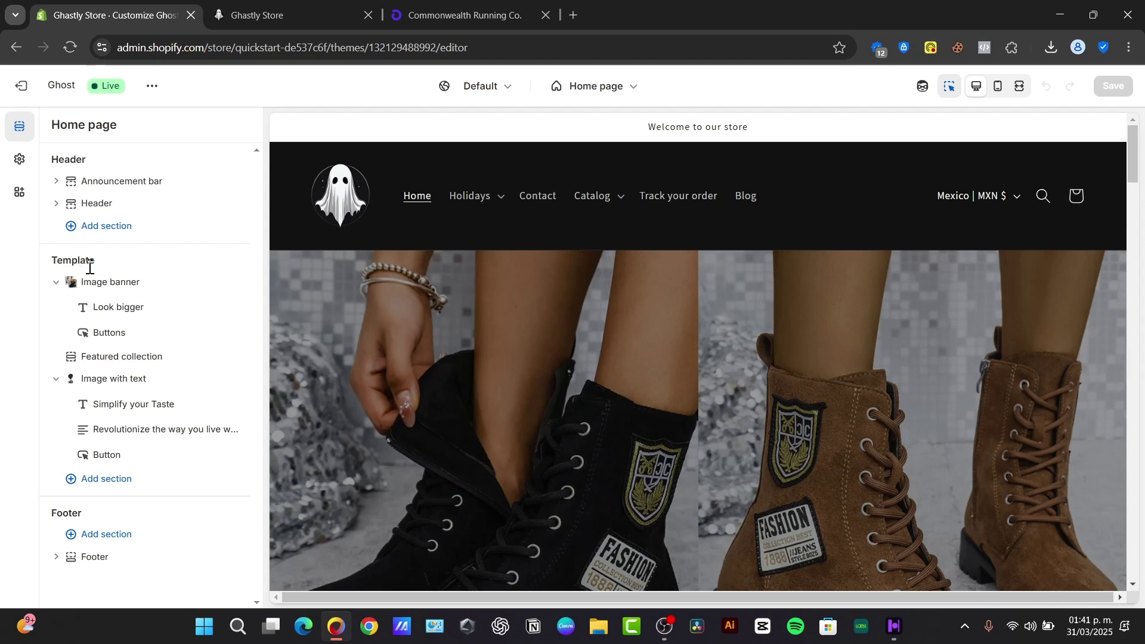
scroll(509, 456, "down", 15)
scroll(489, 403, "down", 3)
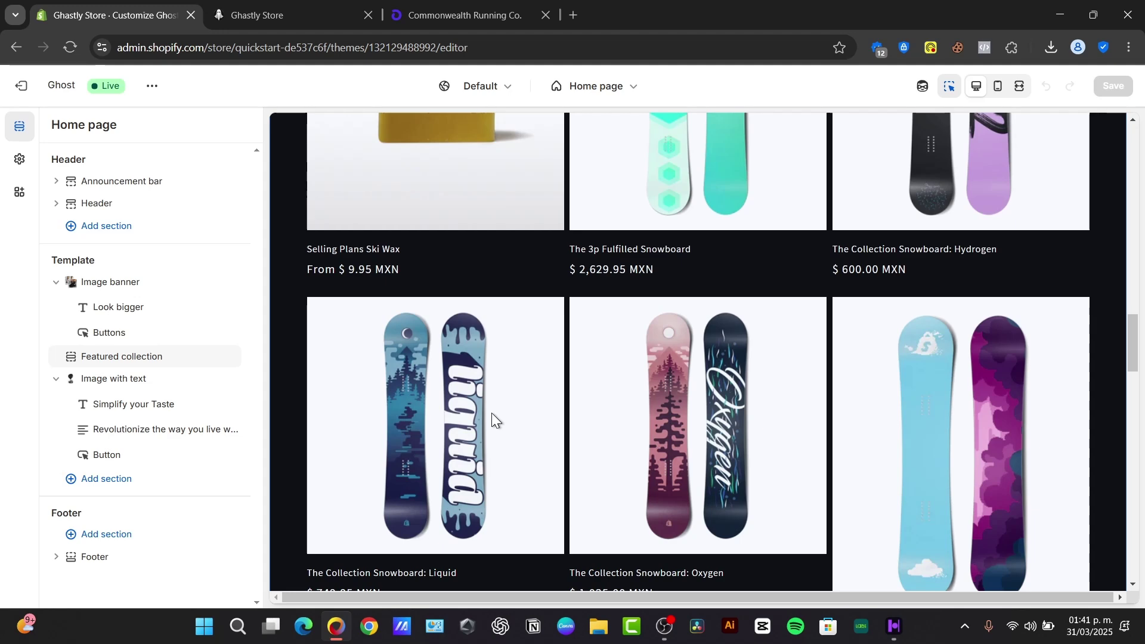
scroll(491, 413, "up", 18)
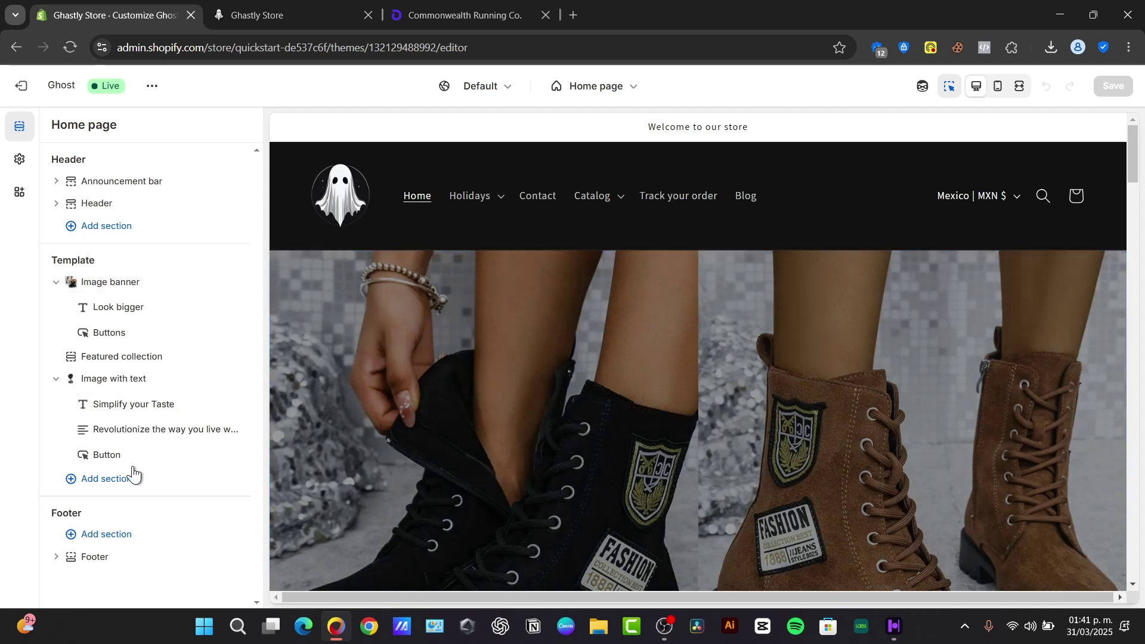
- Add a Custom Liquid section to the Ghost home template, after searching 'create custom' and clearing it
left_click(122, 482)
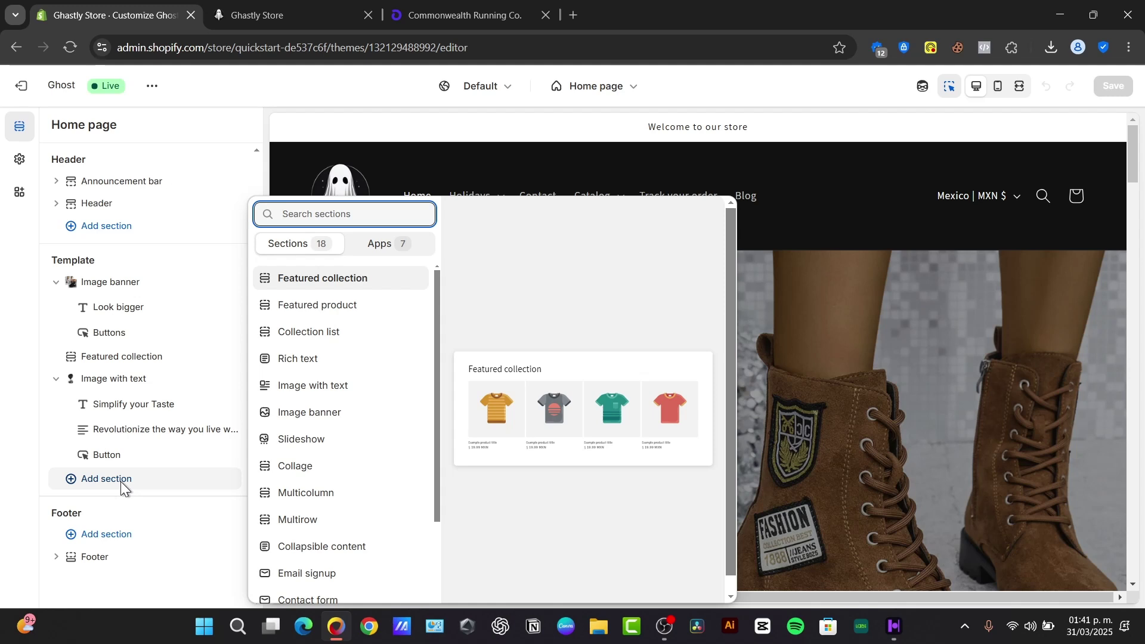
type("create custom")
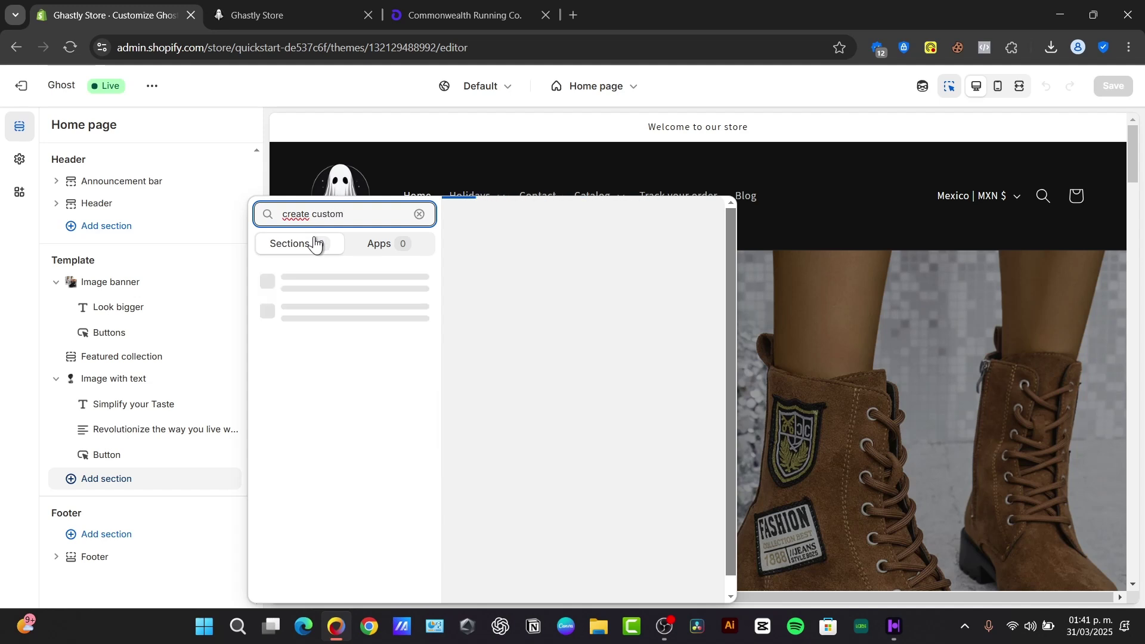
key("BackSpace")
key("BackSpace")
key("BackSpace")
key("BackSpace")
key("BackSpace")
key("BackSpace")
key("BackSpace")
key("BackSpace")
key("BackSpace")
key("BackSpace")
key("BackSpace")
key("BackSpace")
key("BackSpace")
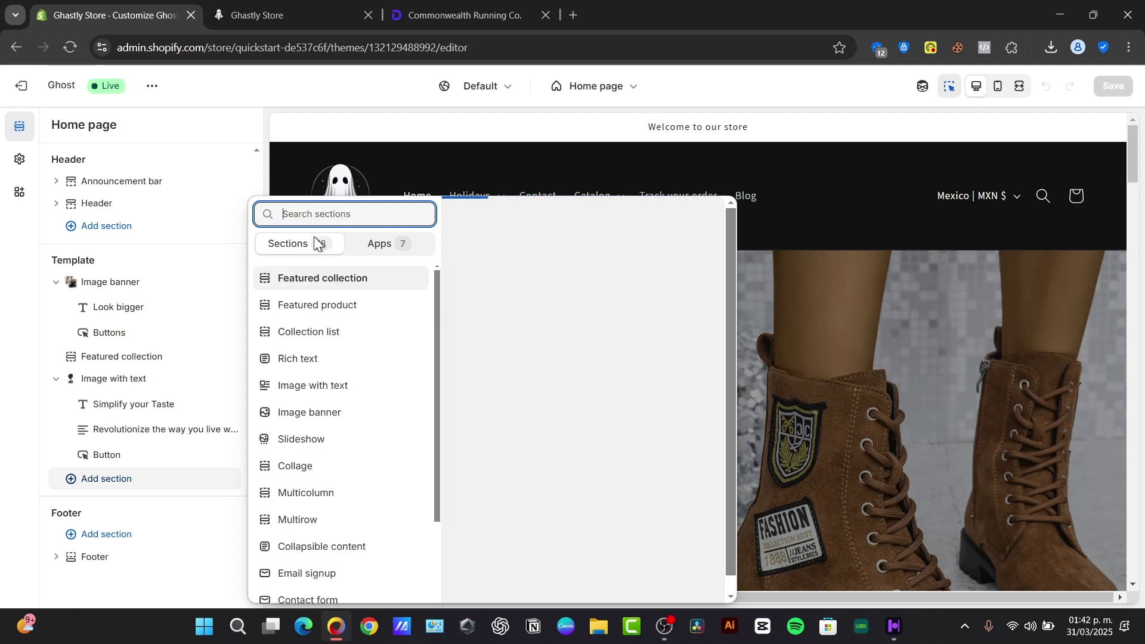
scroll(320, 309, "down", 2)
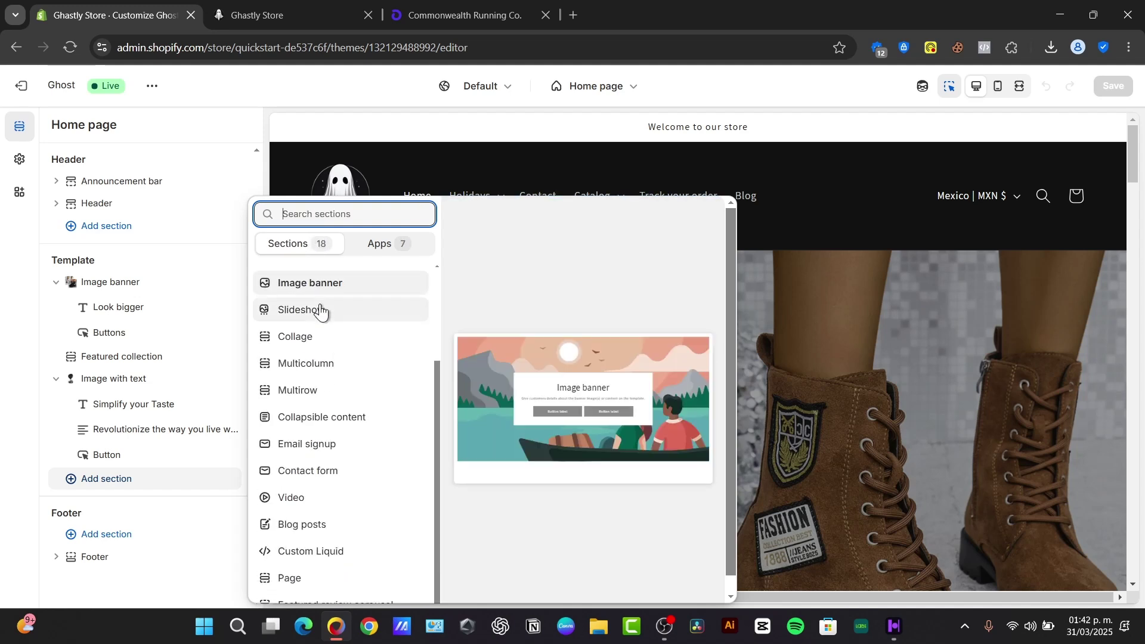
left_click(337, 560)
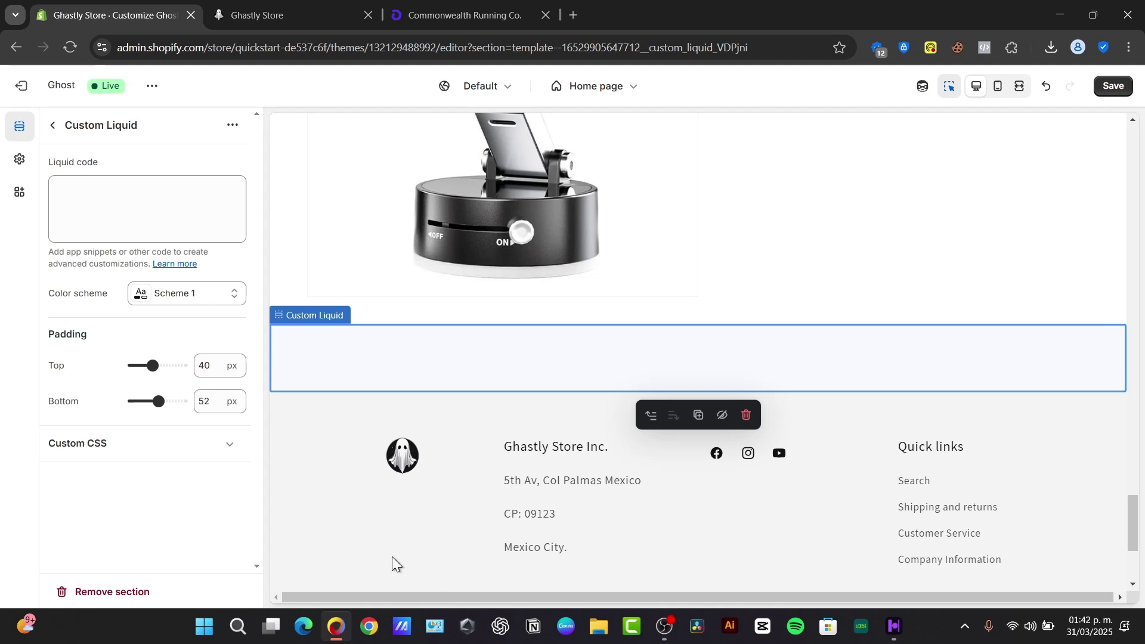
- Enter Liquid code in the section, then delete the broken loop lines so only {{product.title}} remains
left_click(158, 224)
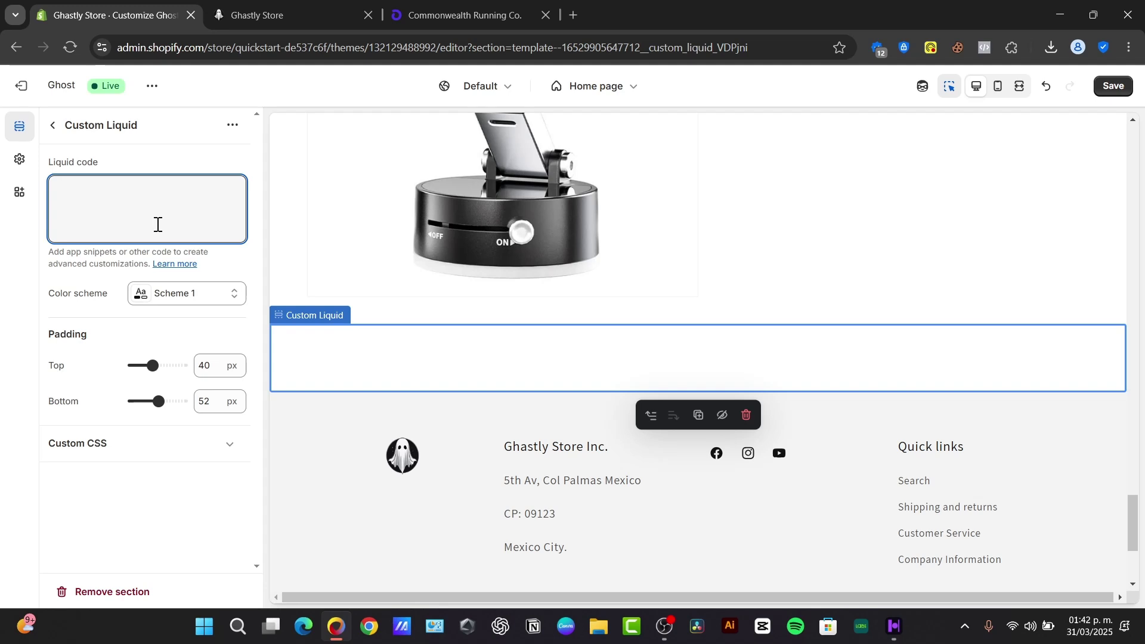
type("{{product.title")
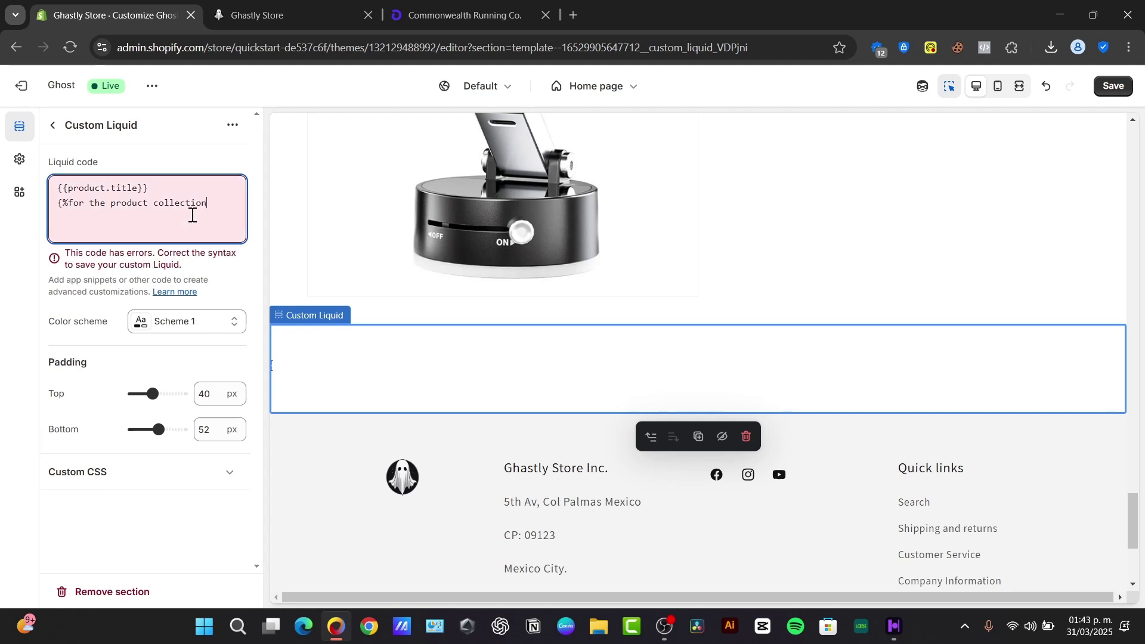
type(".products")
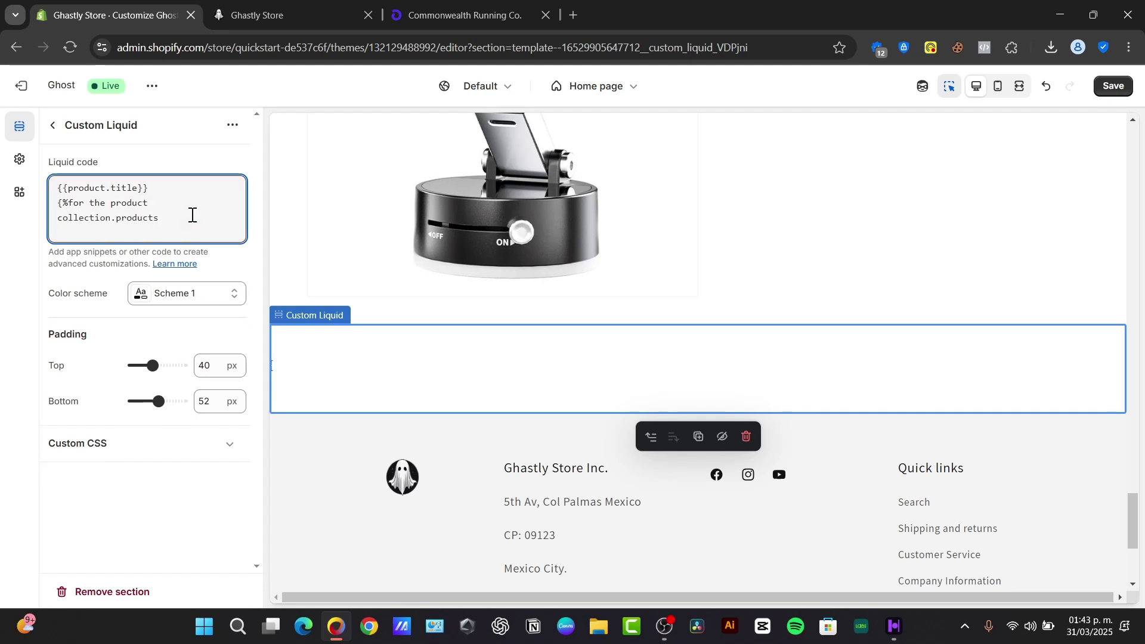
type("%")
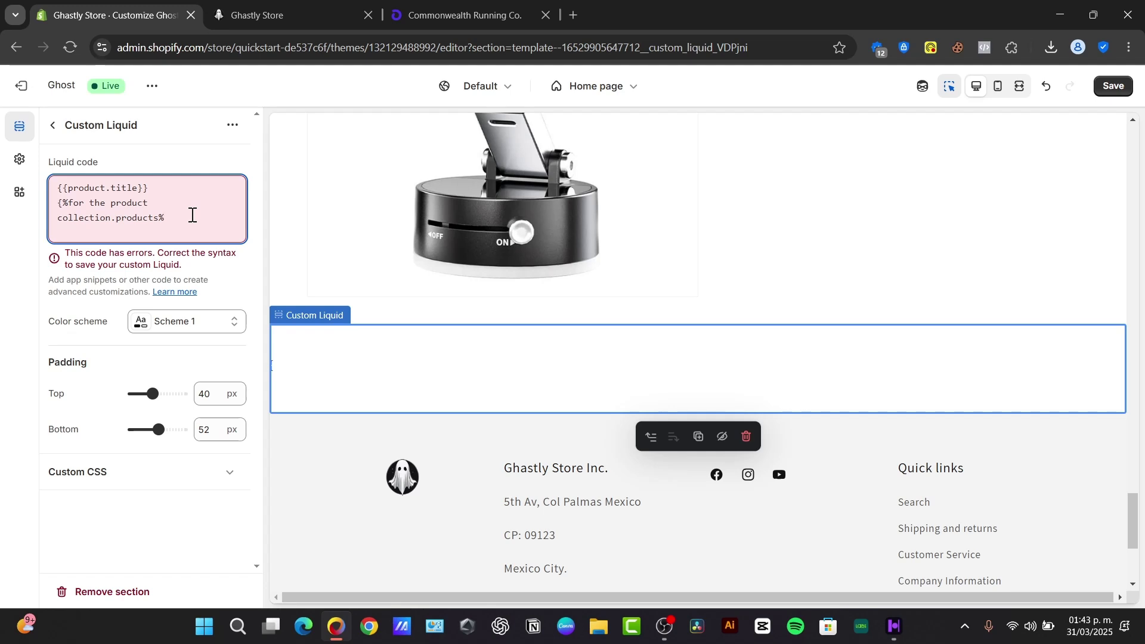
type("}")
mouse_move(200, 244)
left_click(154, 196)
key("ctrl+shift+End")
key("Delete")
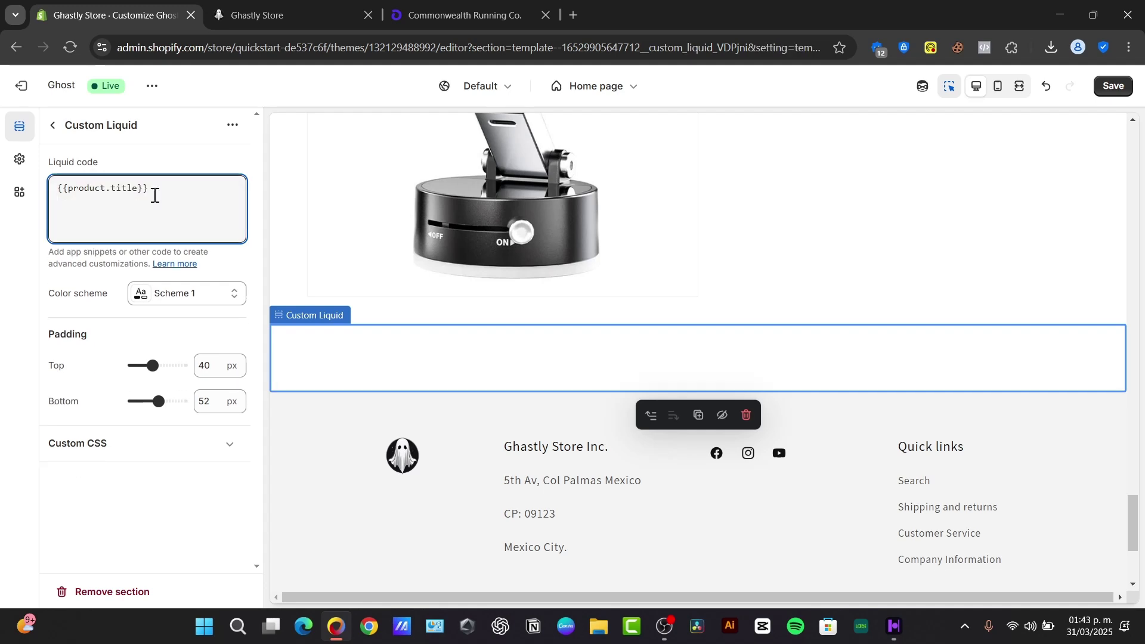
key("Return")
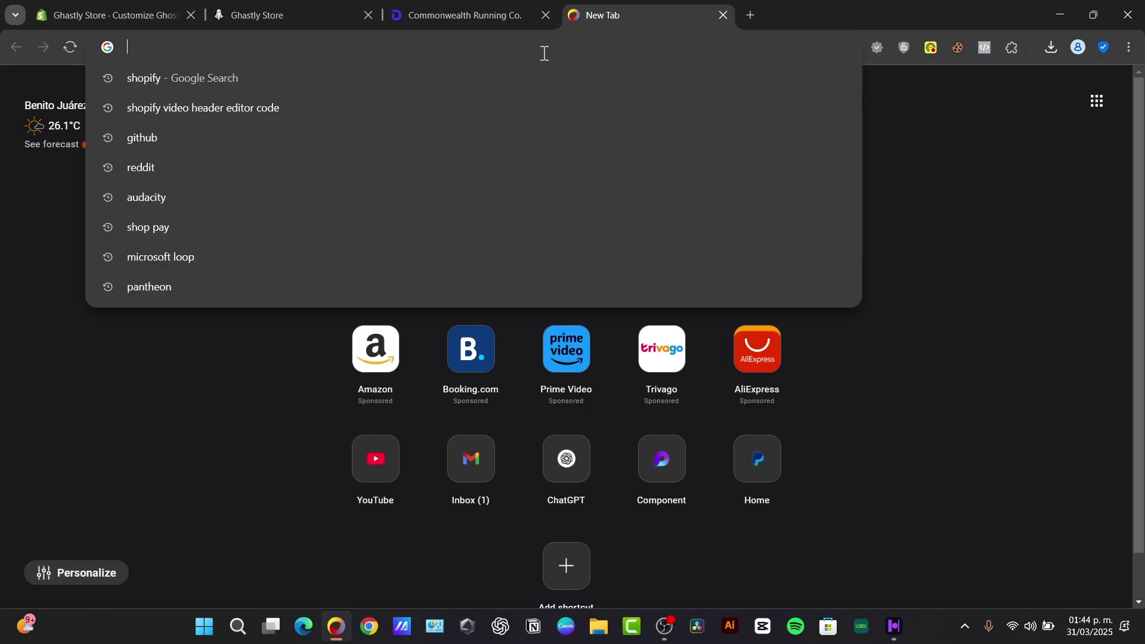
- Open ChatGPT in a new tab, sign in with Google, and close the Commonwealth Running Co. tab
type("shopify")
left_click(566, 459)
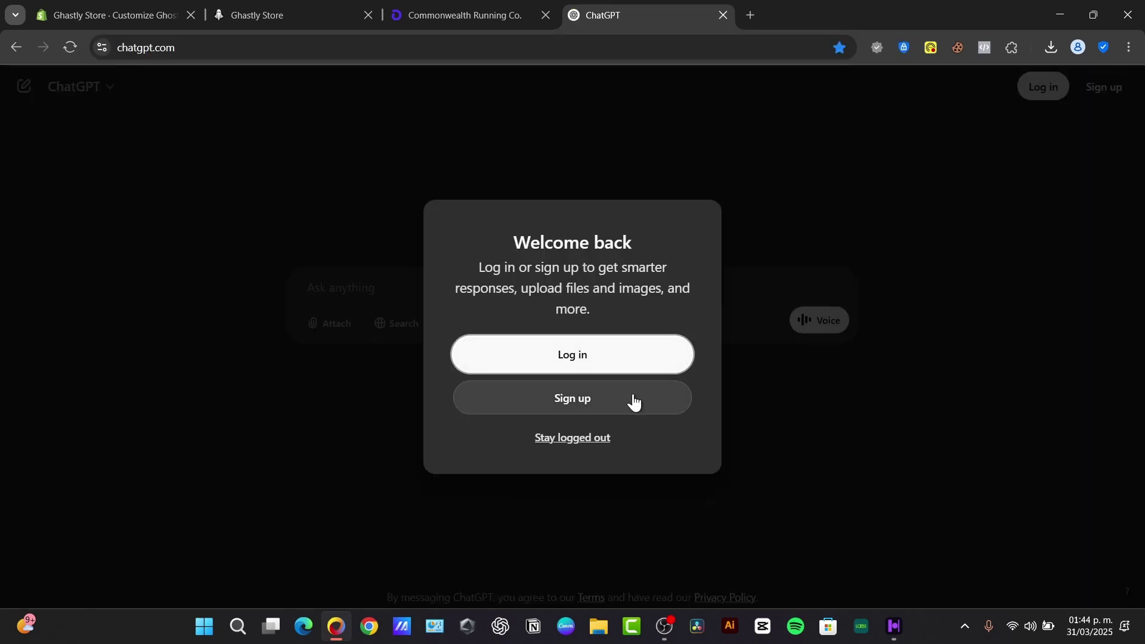
left_click(603, 363)
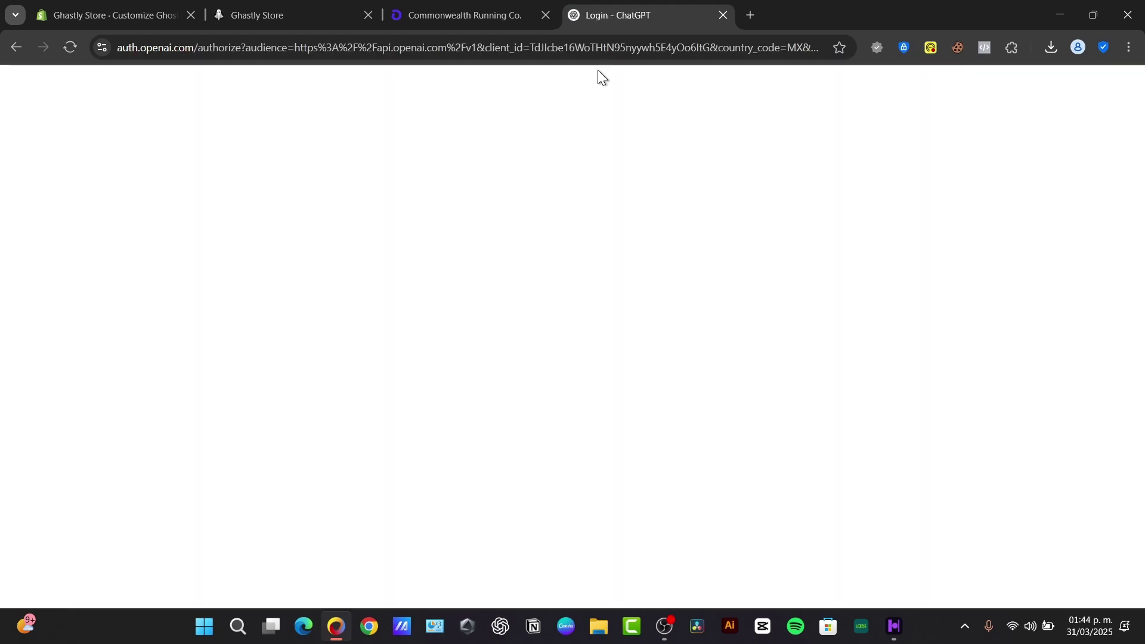
left_click(593, 388)
left_click(680, 274)
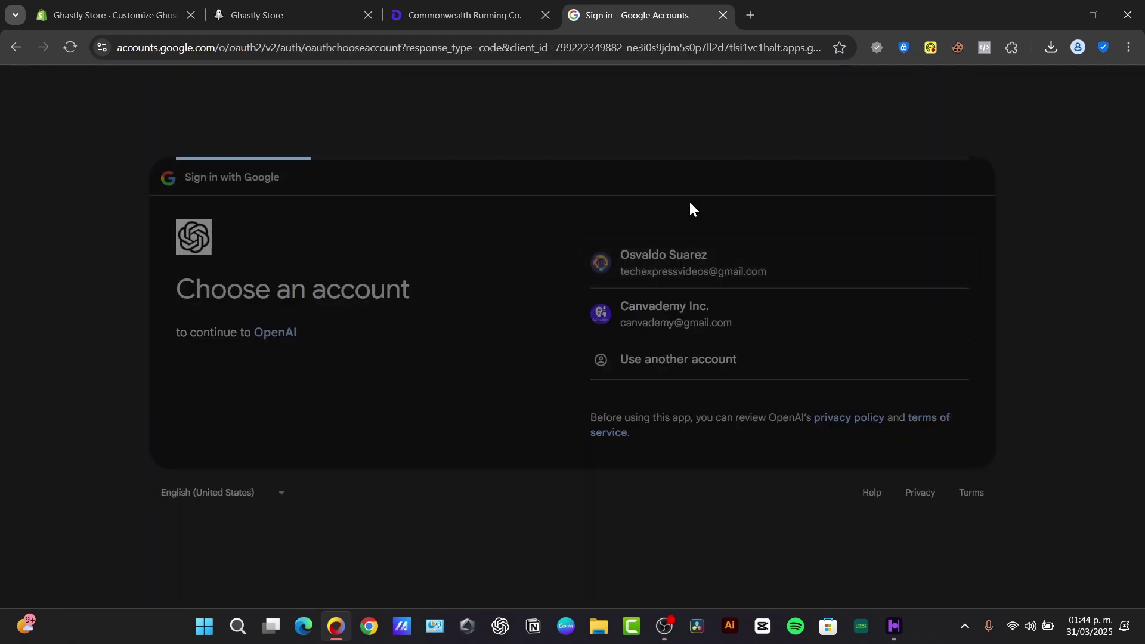
left_click(546, 15)
- Collapse the ChatGPT conversation sidebar to widen the chat view
left_click(24, 86)
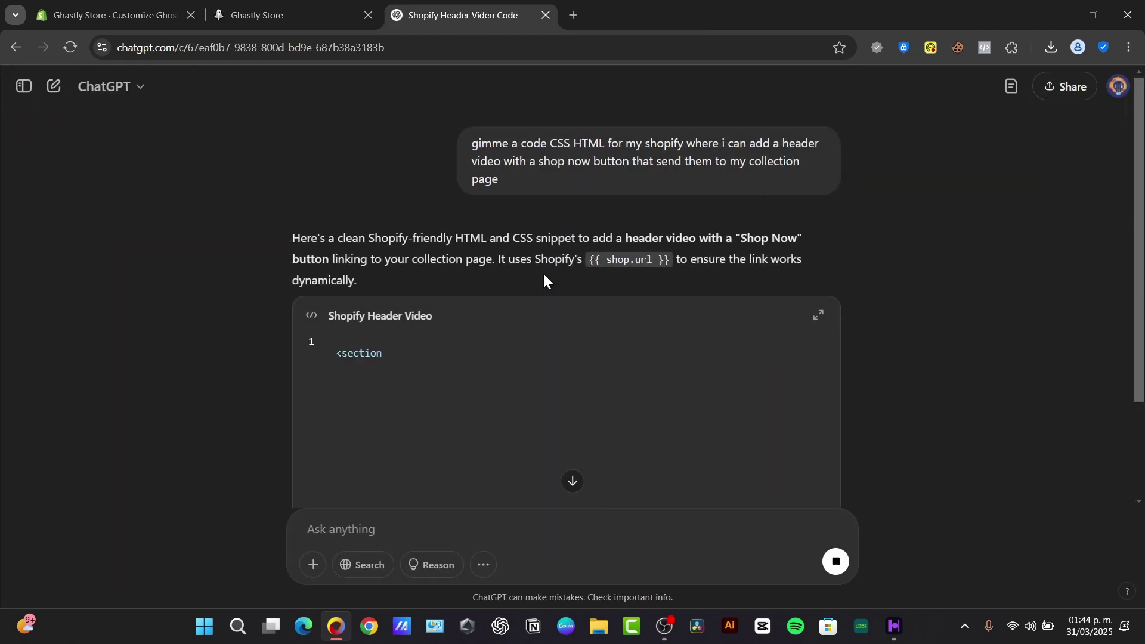